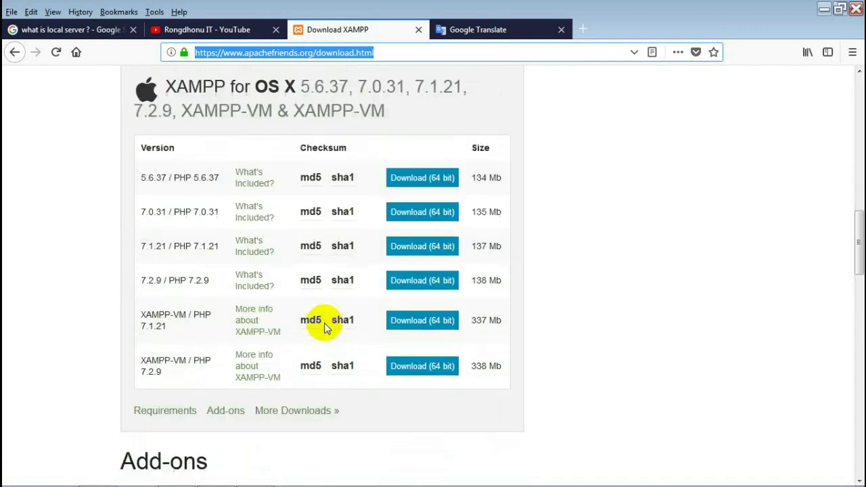
# Step: Examine the XAMPP versions offered for Windows, Linux and OS X on the Apache Friends download page
pyautogui.scroll(3, 285, 344)
pyautogui.scroll(12, 354, 318)
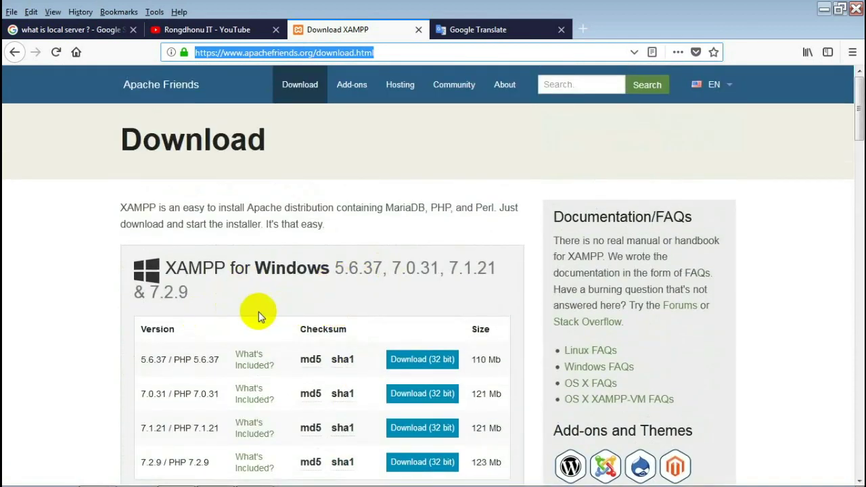
pyautogui.scroll(-5, 259, 328)
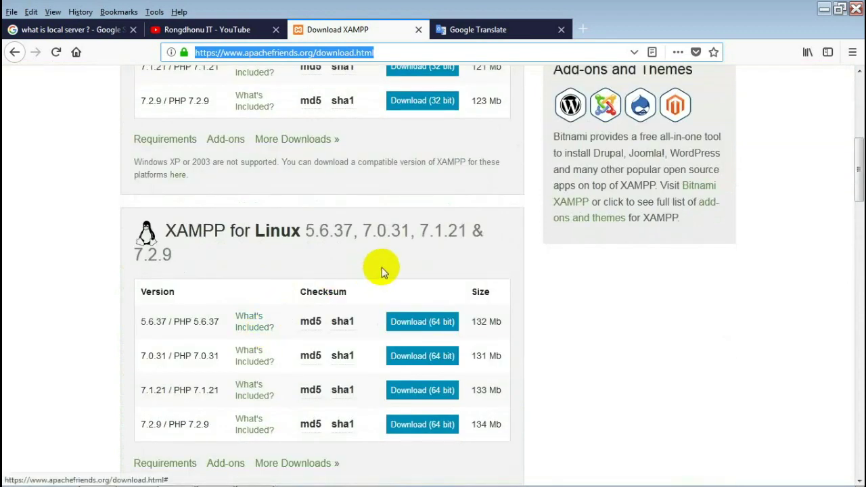
pyautogui.scroll(-3, 526, 303)
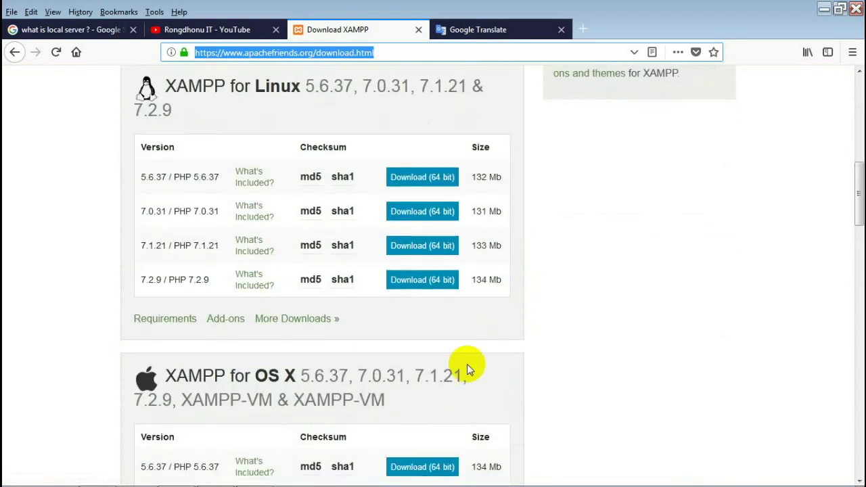
pyautogui.scroll(-3, 467, 369)
pyautogui.scroll(-4, 406, 405)
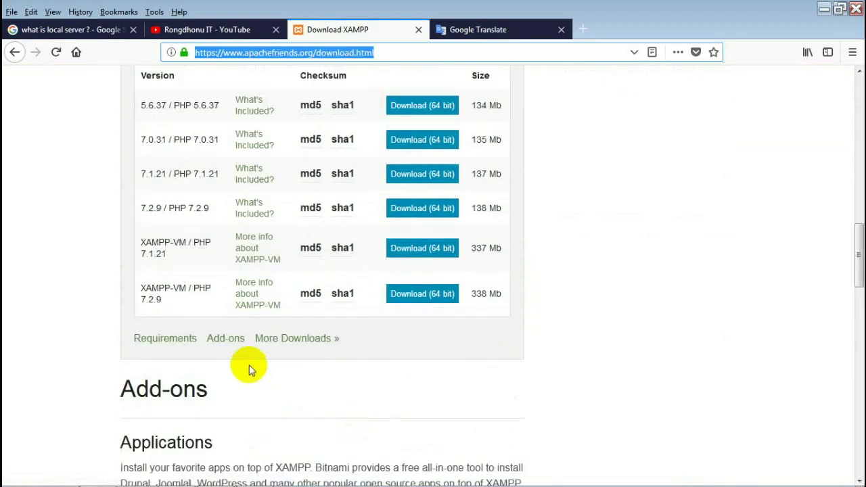
pyautogui.scroll(15, 274, 267)
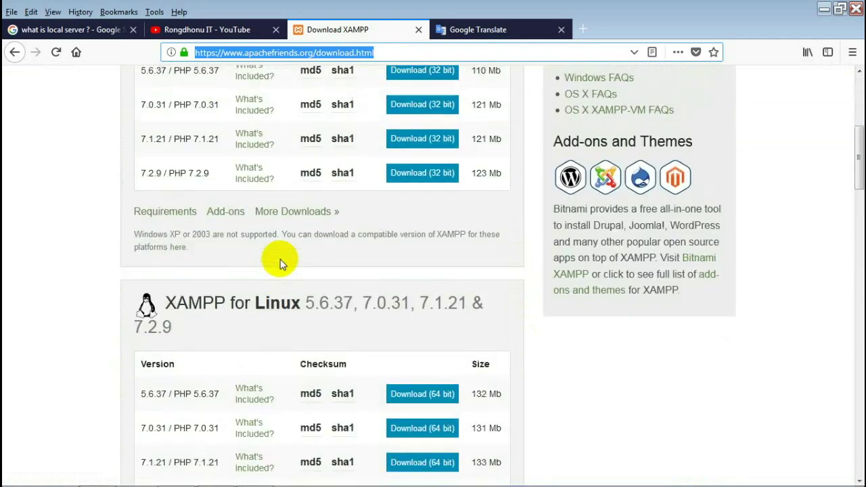
pyautogui.scroll(5, 280, 259)
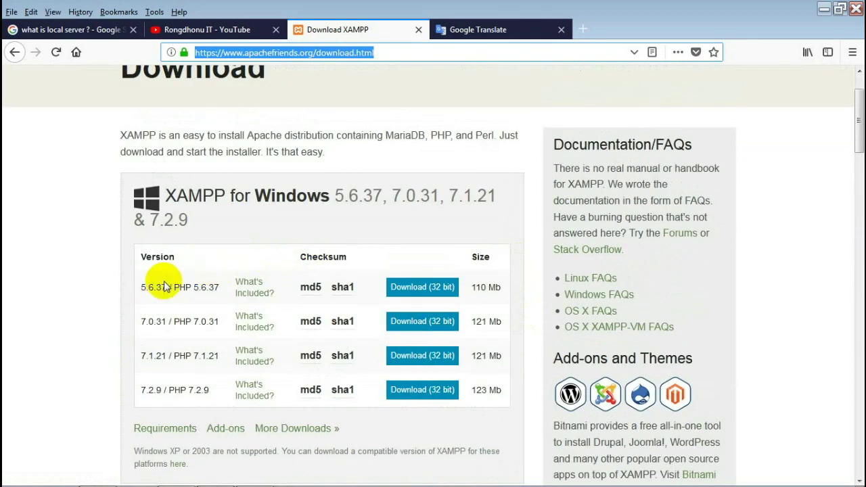
pyautogui.scroll(-3, 458, 289)
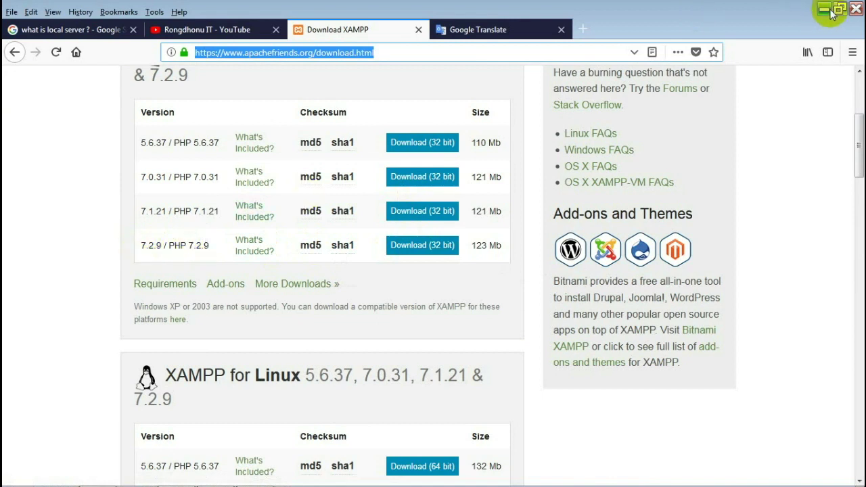
# Step: Switch to the xmampp folder in Windows Explorer, select xampp-win32-7.2.8-0-VC15-installer.exe and briefly check the module status in the XAMPP Control Panel
pyautogui.hotkey('alt', 'Tab')
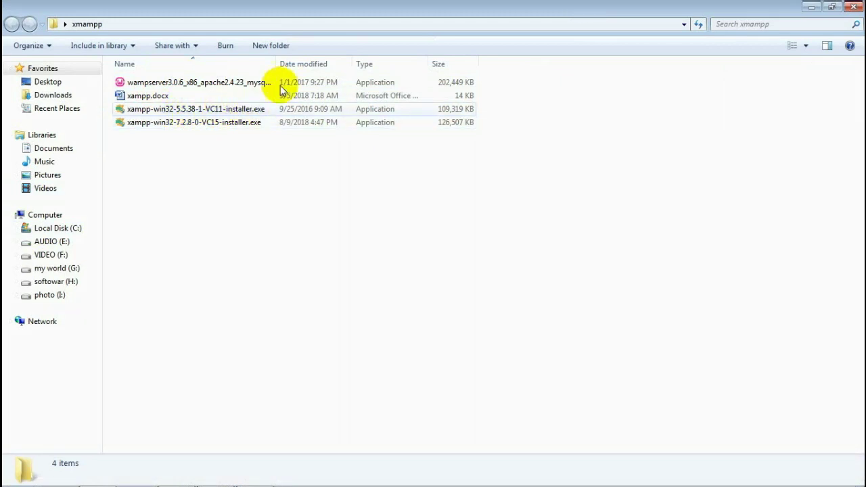
pyautogui.click(194, 123)
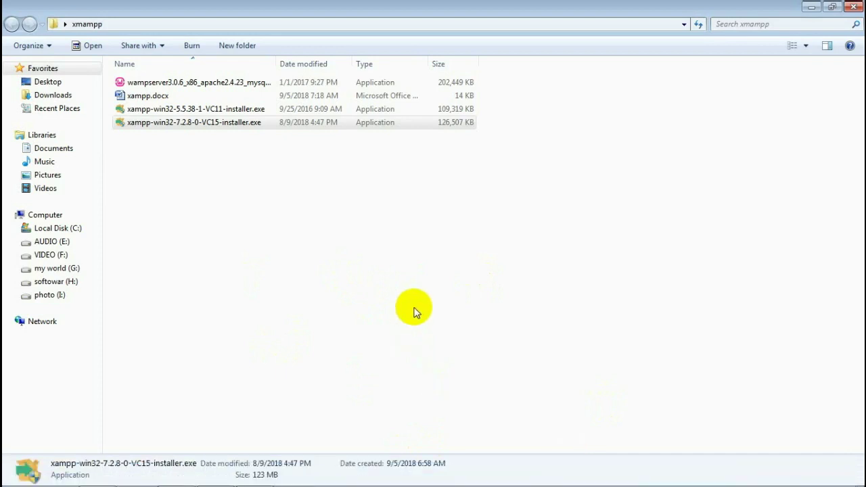
pyautogui.moveTo(291, 475)
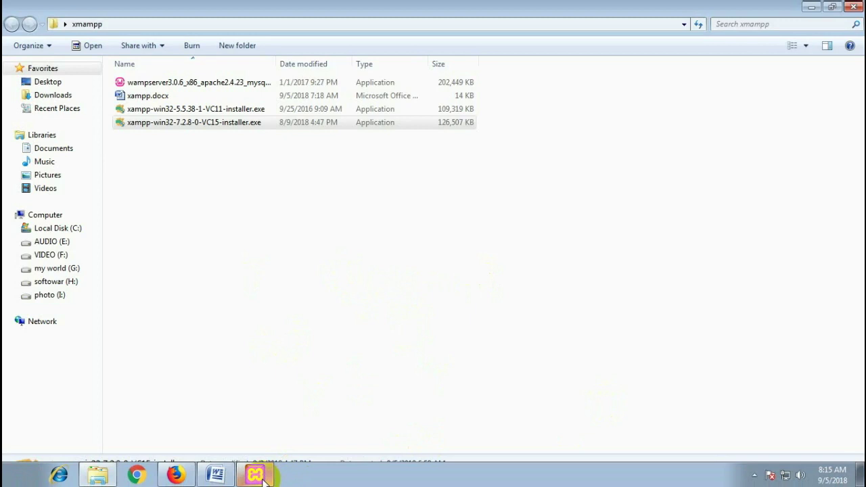
pyautogui.click(264, 478)
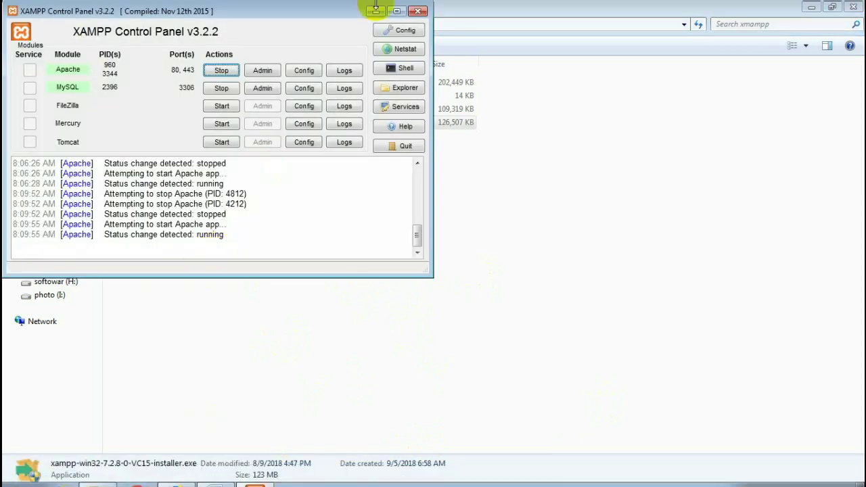
pyautogui.click(377, 13)
# Step: Run xampp-win32-7.2.8-0-VC15-installer.exe and accept the User Account Control warning
pyautogui.doubleClick(170, 129)
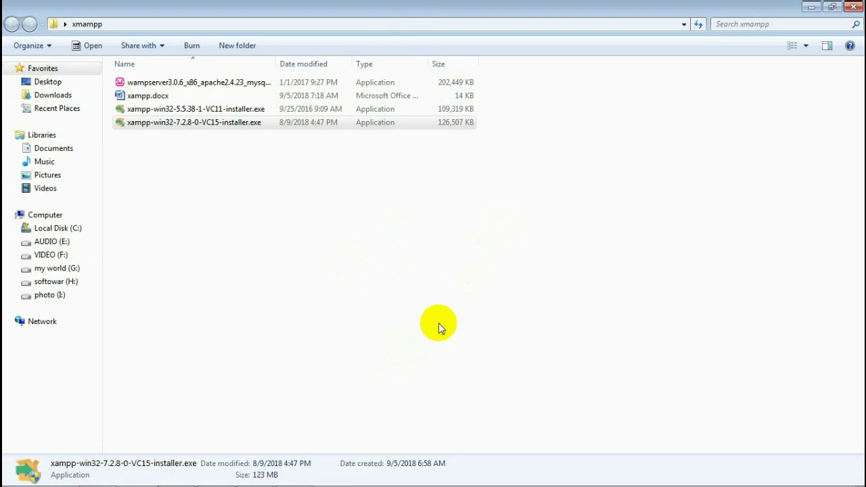
pyautogui.moveTo(254, 483)
pyautogui.click(295, 476)
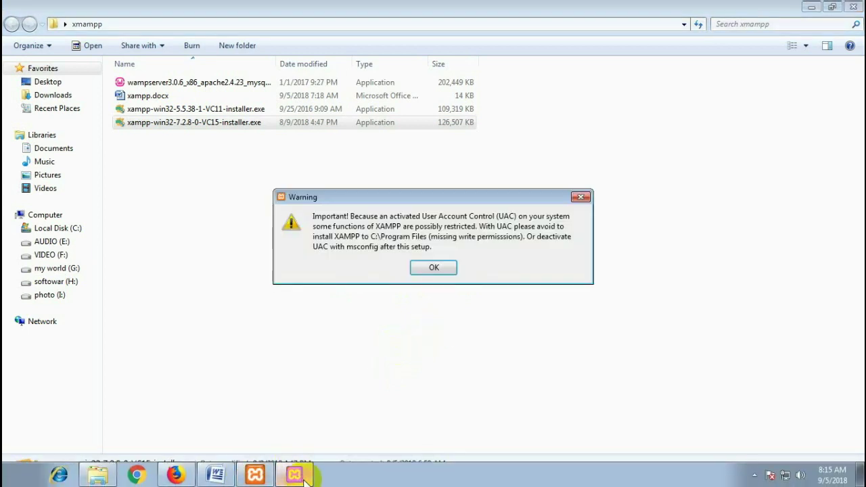
pyautogui.click(434, 268)
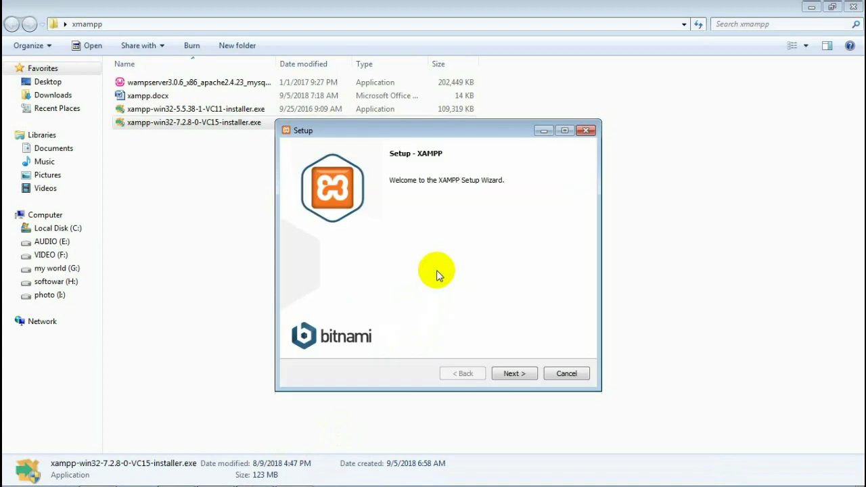
# Step: Advance through the XAMPP setup pages with the default settings and keep C:\xampp as the installation folder
pyautogui.click(512, 374)
pyautogui.click(514, 376)
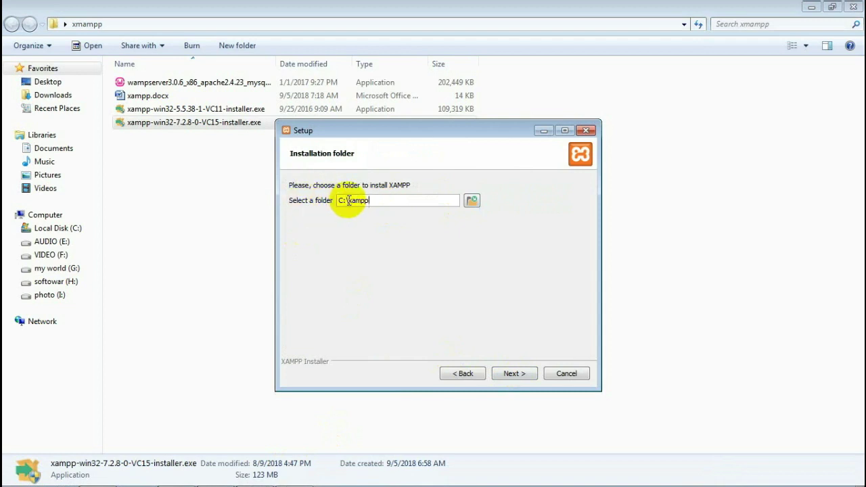
pyautogui.click(338, 201)
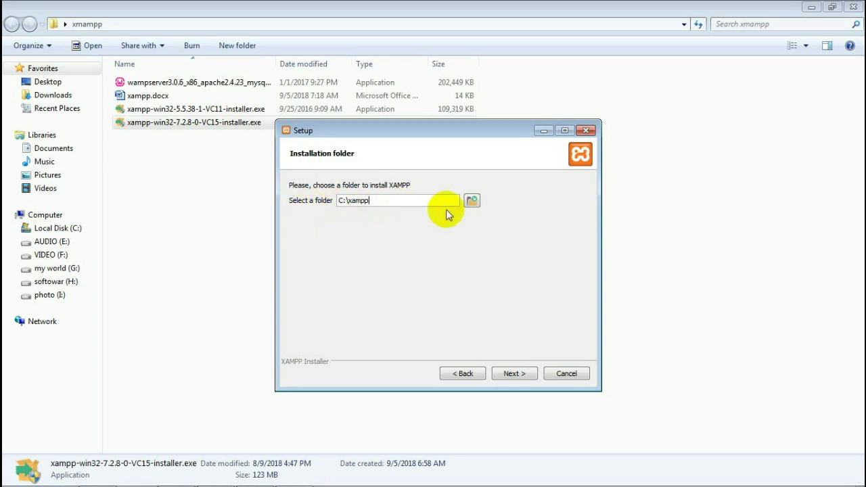
pyautogui.click(402, 199)
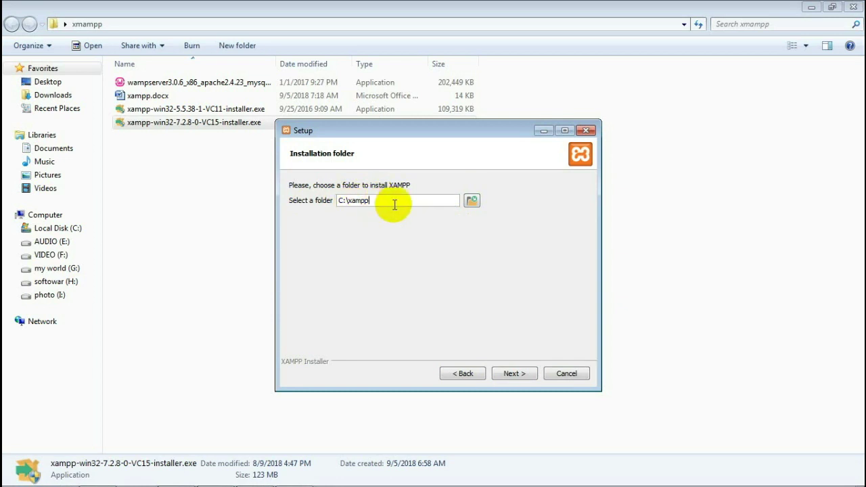
pyautogui.click(521, 374)
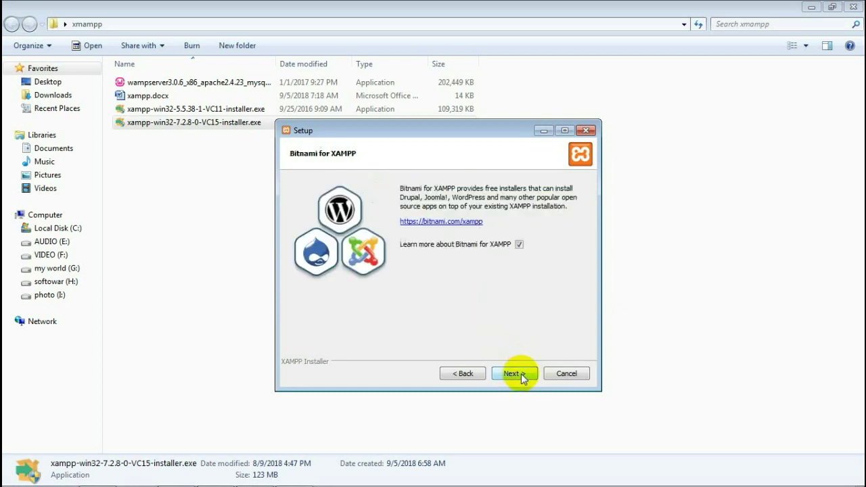
# Step: Leave the Bitnami information option enabled, start installing XAMPP and close the Internet Explorer window it opens
pyautogui.click(521, 373)
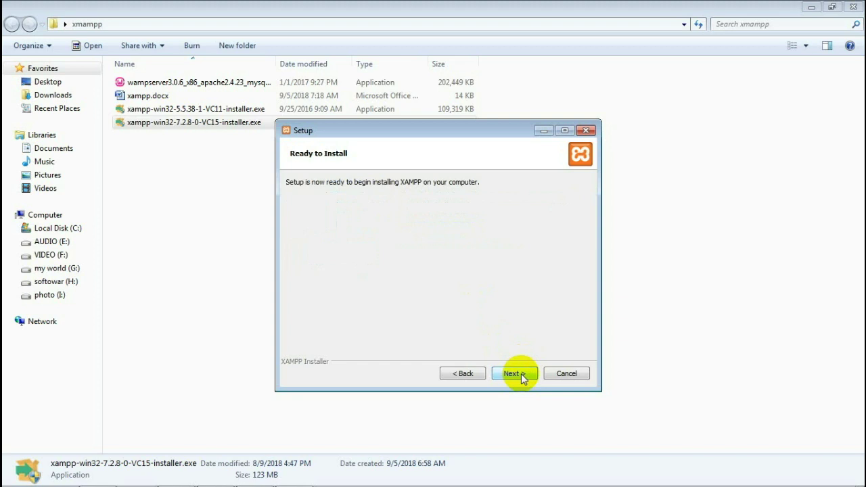
pyautogui.click(521, 374)
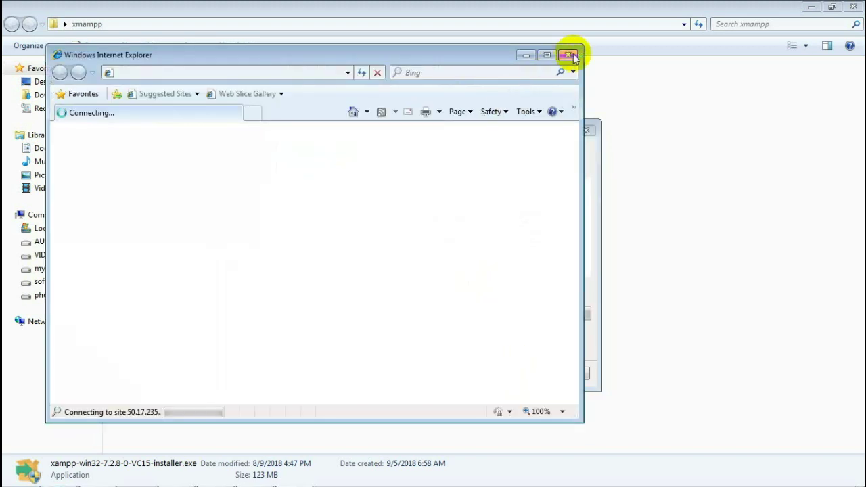
pyautogui.click(573, 54)
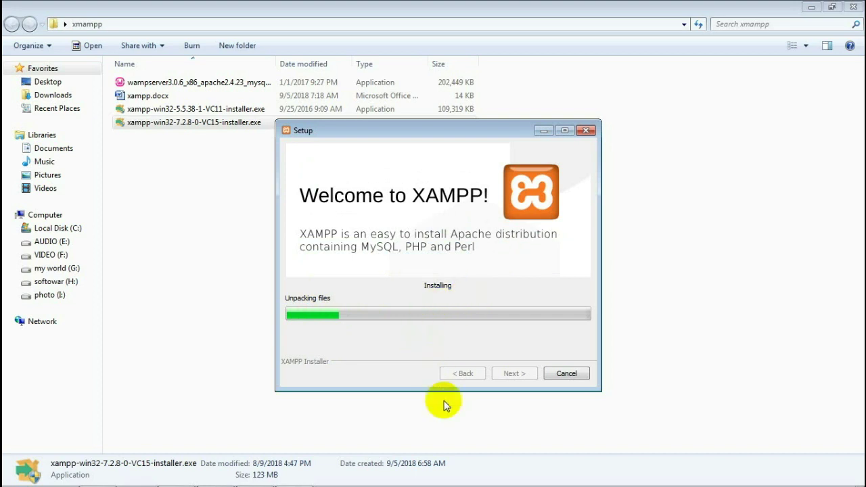
# Step: Finish the XAMPP setup with the Control Panel set to start, and save English as its language
pyautogui.moveTo(469, 483)
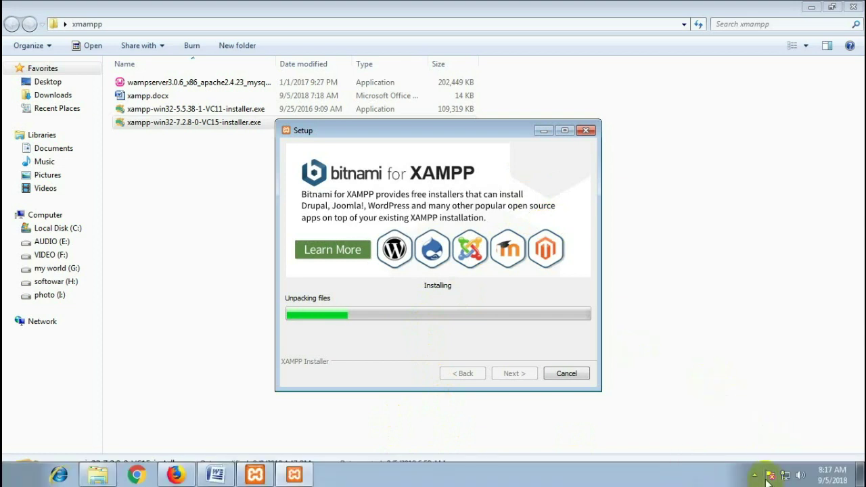
pyautogui.click(754, 475)
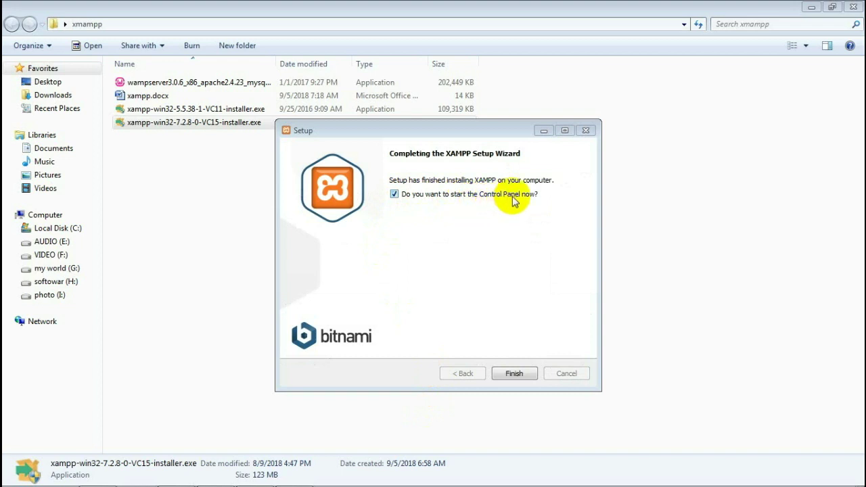
pyautogui.click(514, 374)
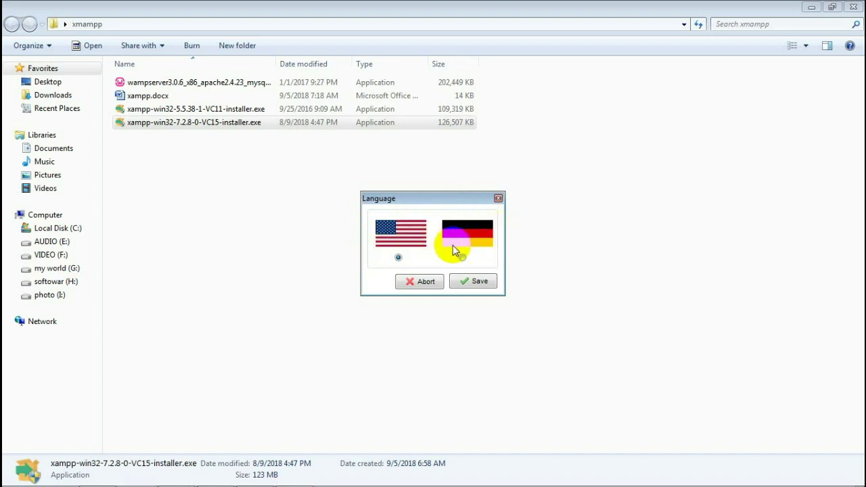
pyautogui.click(479, 283)
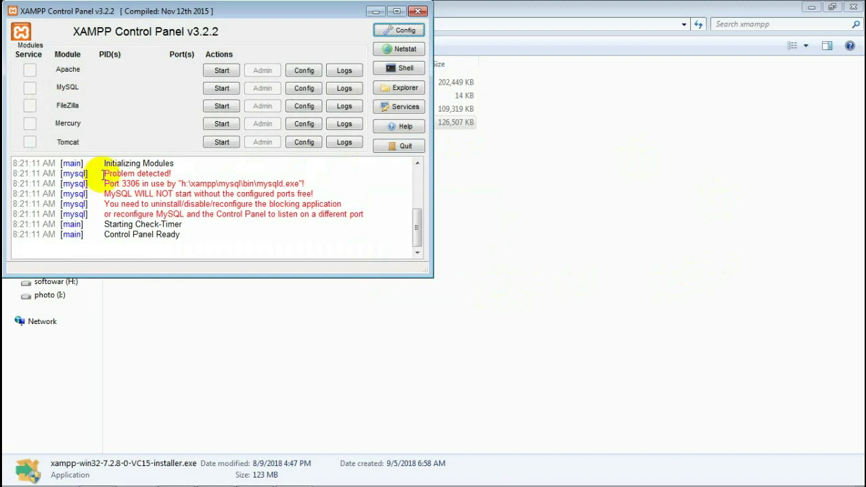
# Step: Read the MySQL port problem messages in the XAMPP Control Panel log
pyautogui.moveTo(90, 174); pyautogui.dragTo(193, 175)
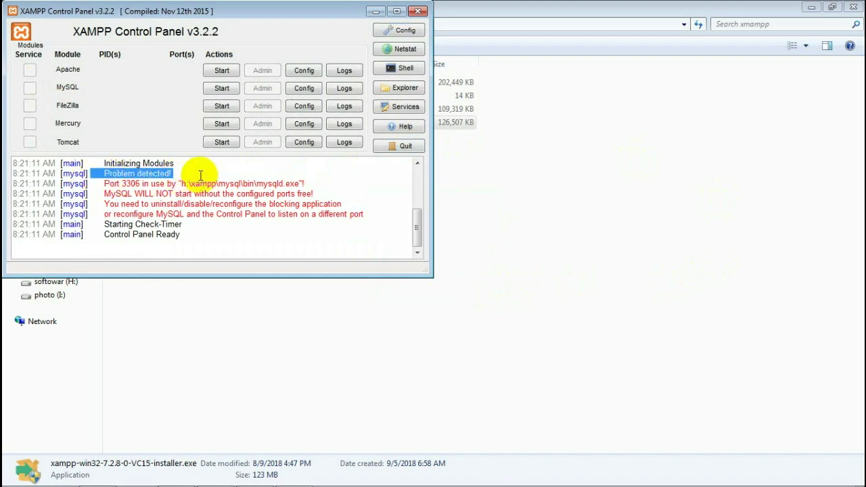
pyautogui.moveTo(106, 183); pyautogui.dragTo(315, 182)
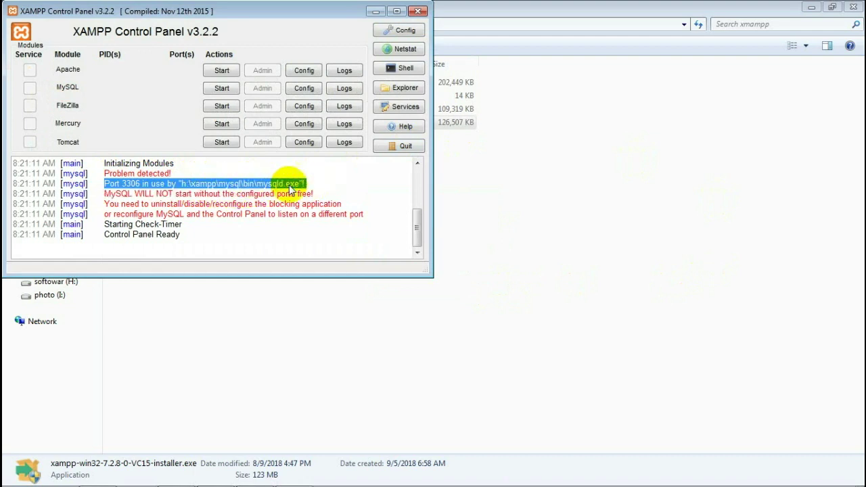
pyautogui.moveTo(106, 194); pyautogui.dragTo(367, 217)
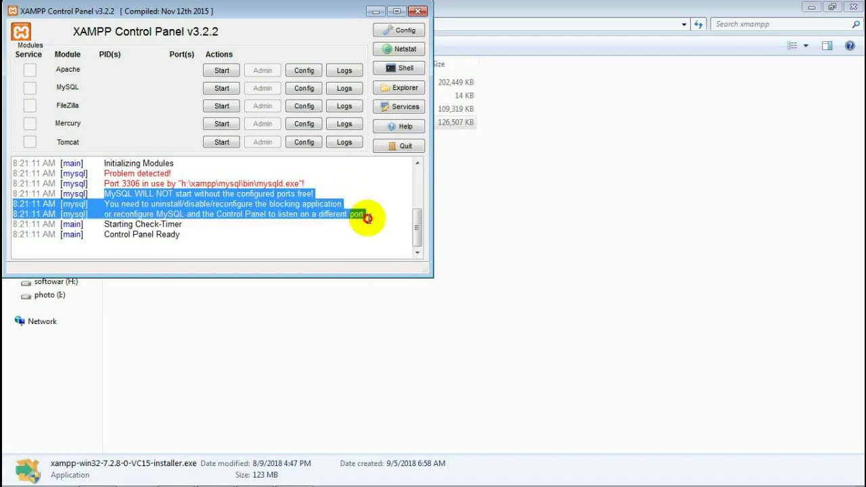
pyautogui.click(369, 195)
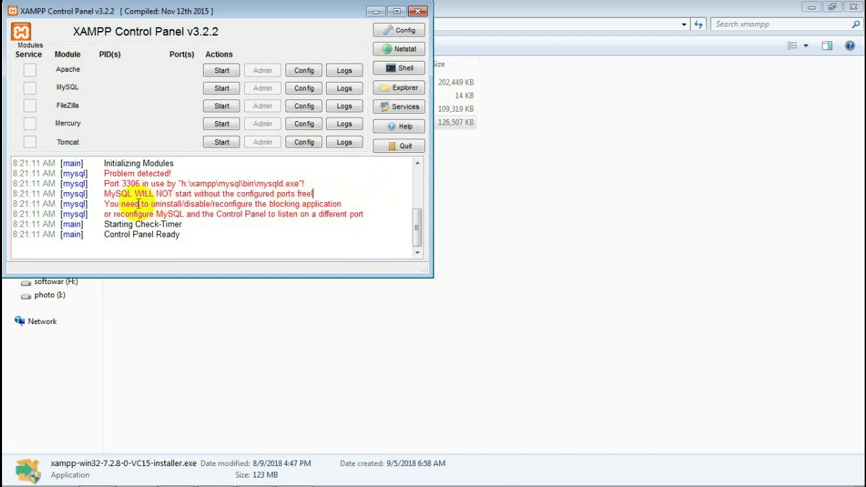
# Step: Try to start the Apache module, read the httpd.exe error dialog and dismiss it
pyautogui.click(220, 71)
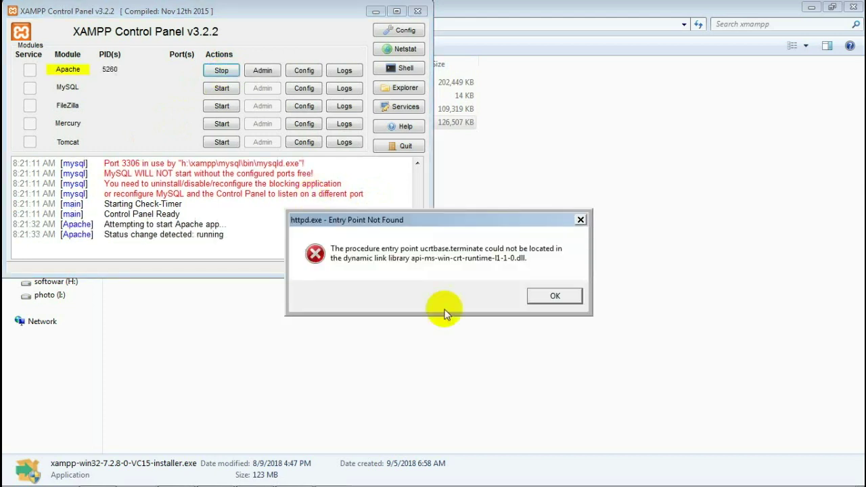
pyautogui.moveTo(425, 220); pyautogui.dragTo(287, 203)
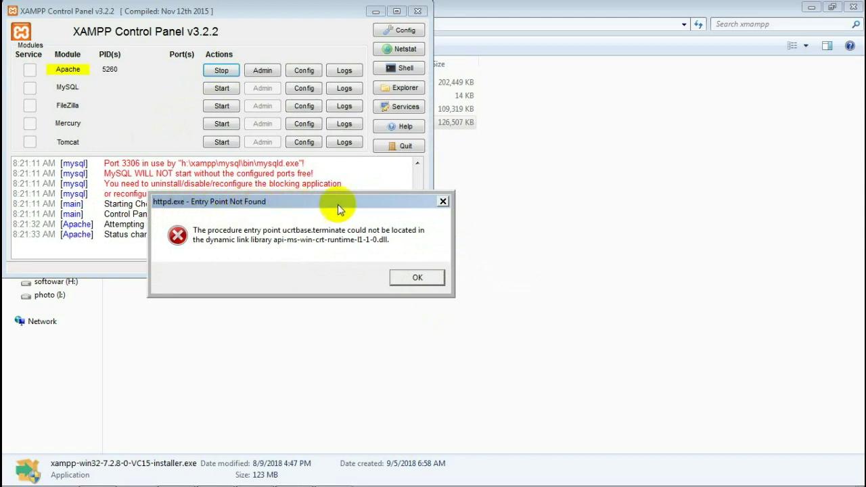
pyautogui.click(442, 201)
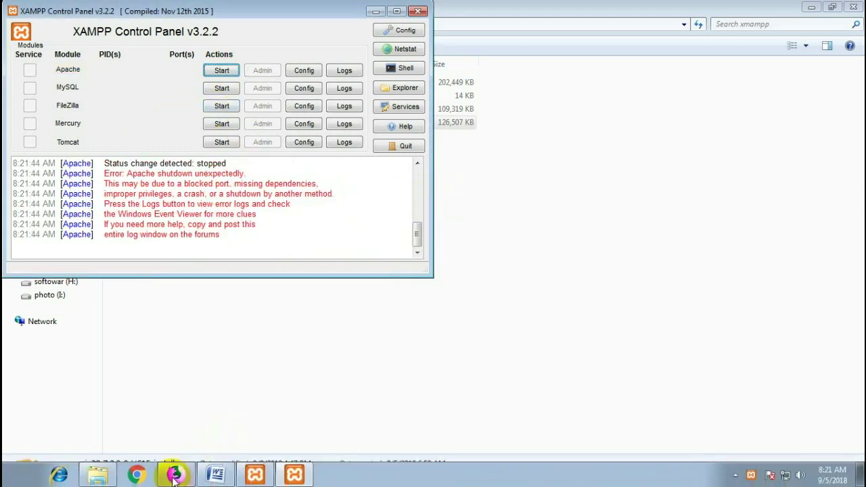
# Step: Switch to Firefox and search YouTube for "how to setup xampp on windows 7"
pyautogui.click(175, 477)
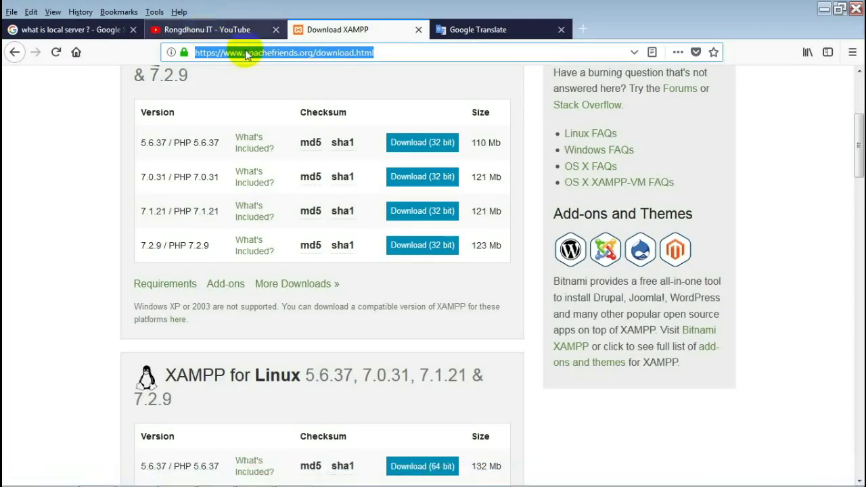
pyautogui.click(207, 29)
pyautogui.click(332, 84)
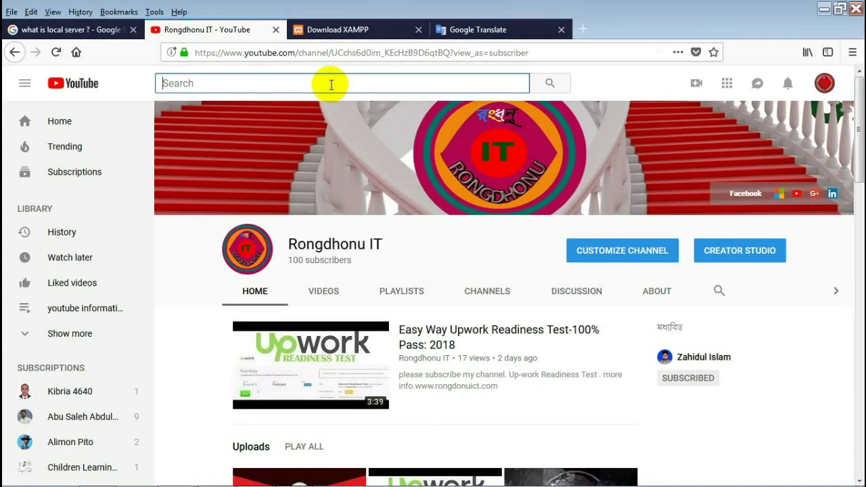
pyautogui.write('h')
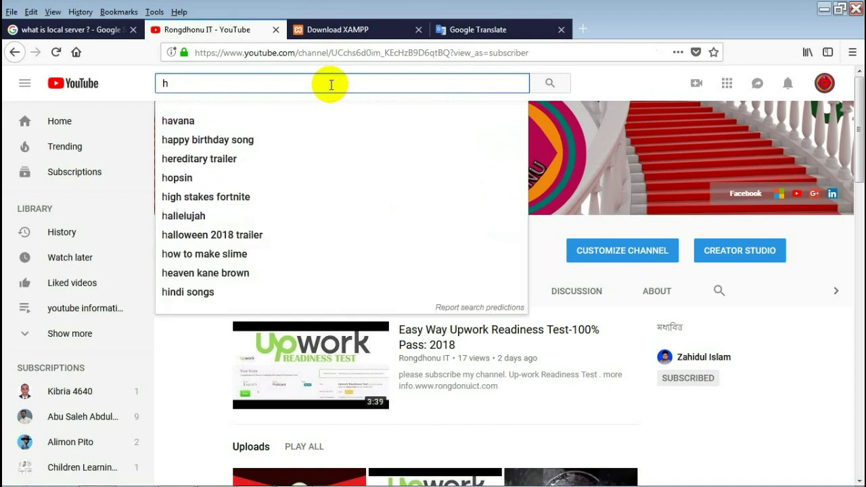
pyautogui.write('ow te')
pyautogui.press('BackSpace')
pyautogui.write('o setup')
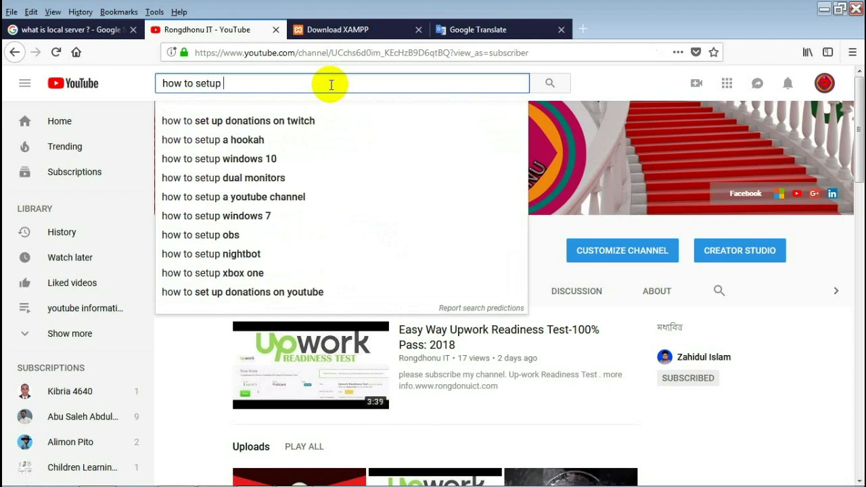
pyautogui.write(' x')
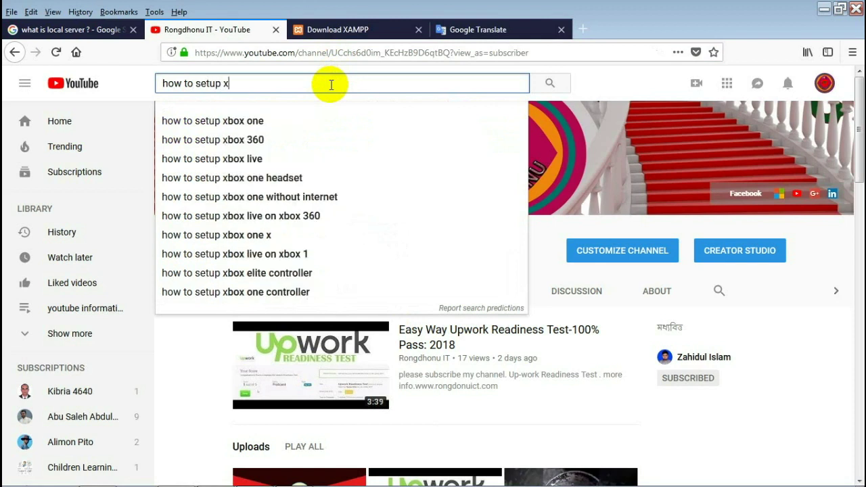
pyautogui.write('ma')
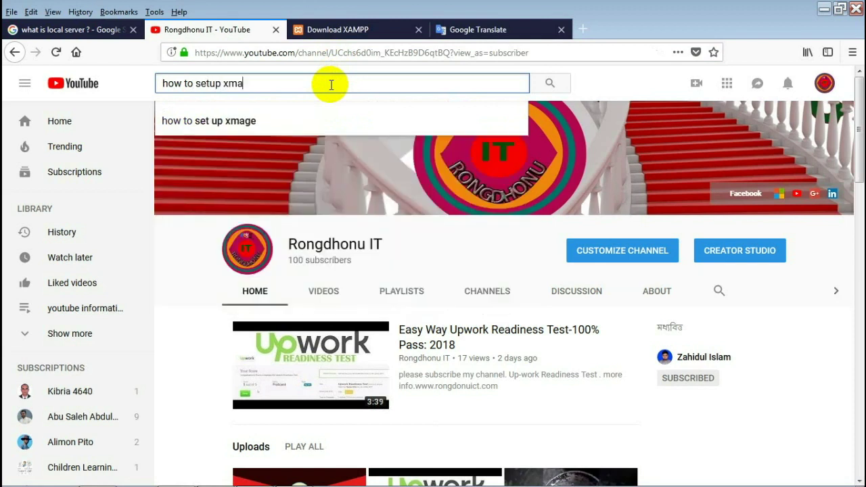
pyautogui.write('pp')
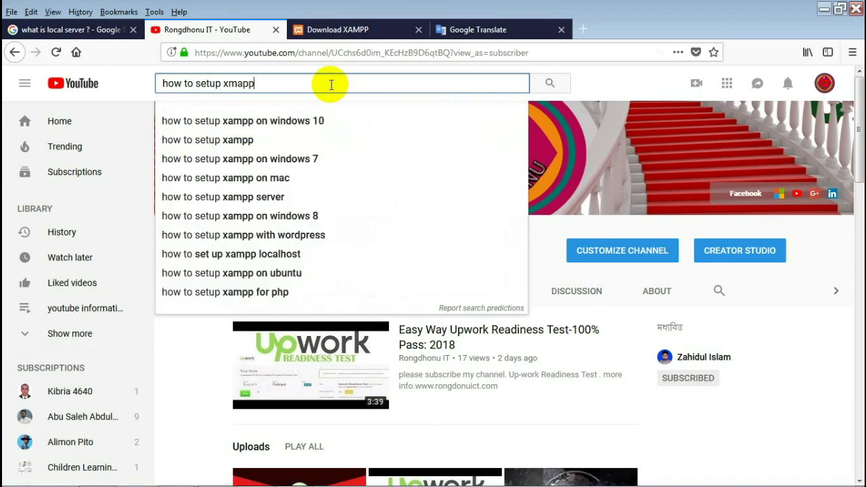
pyautogui.click(292, 157)
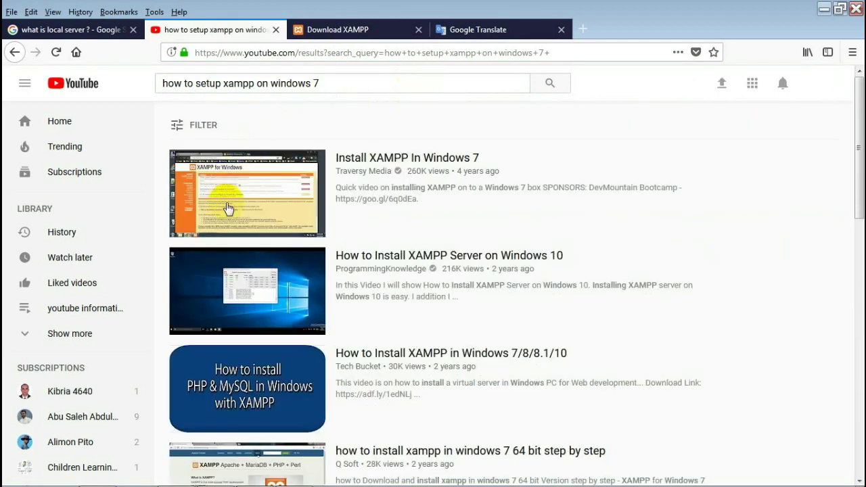
# Step: Look through the YouTube results for videos on installing XAMPP on Windows 7
pyautogui.scroll(-2, 245, 274)
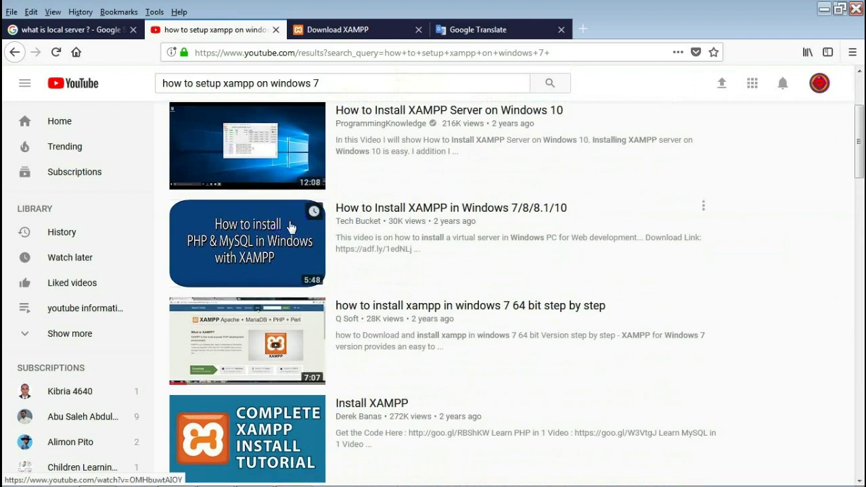
pyautogui.scroll(-7, 291, 227)
pyautogui.scroll(-6, 290, 291)
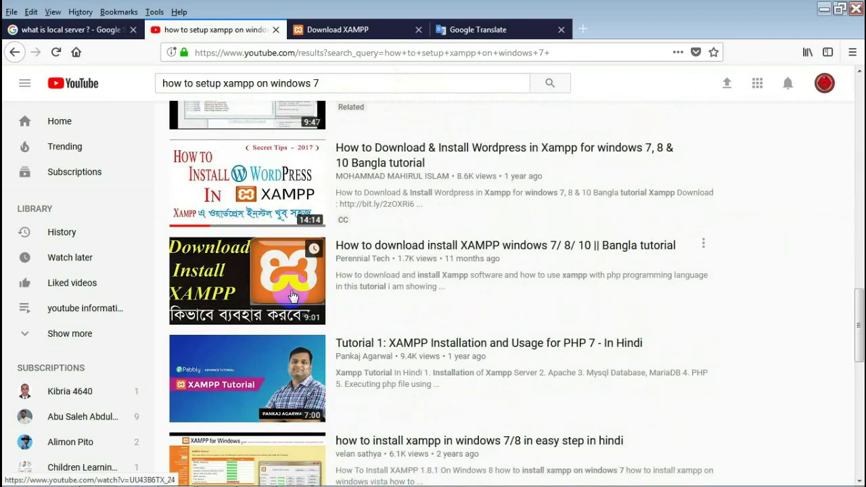
pyautogui.scroll(-5, 293, 298)
pyautogui.scroll(-7, 293, 298)
pyautogui.scroll(20, 295, 298)
pyautogui.scroll(5, 295, 289)
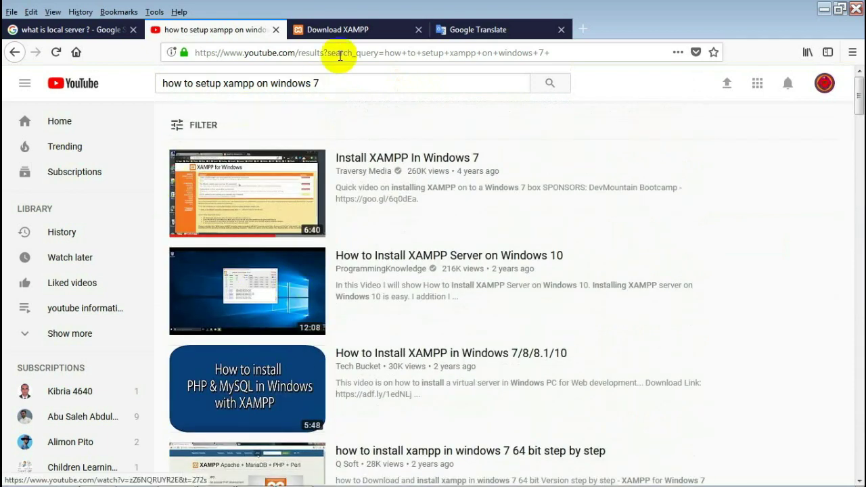
# Step: Switch to the XAMPP Control Panel, try to start the Apache module and dismiss the httpd.exe error dialog
pyautogui.click(342, 30)
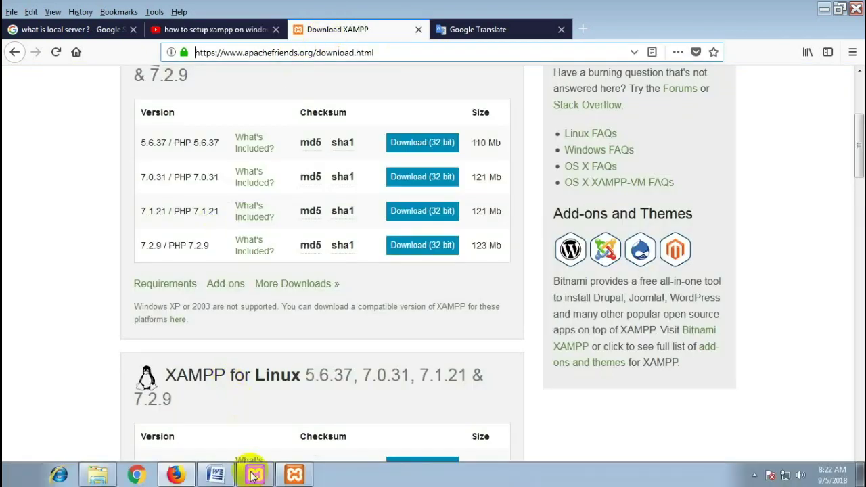
pyautogui.click(254, 474)
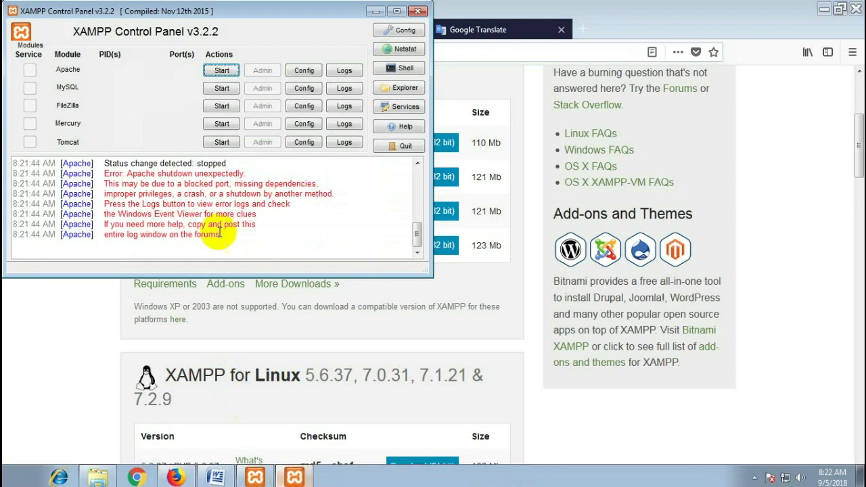
pyautogui.click(221, 71)
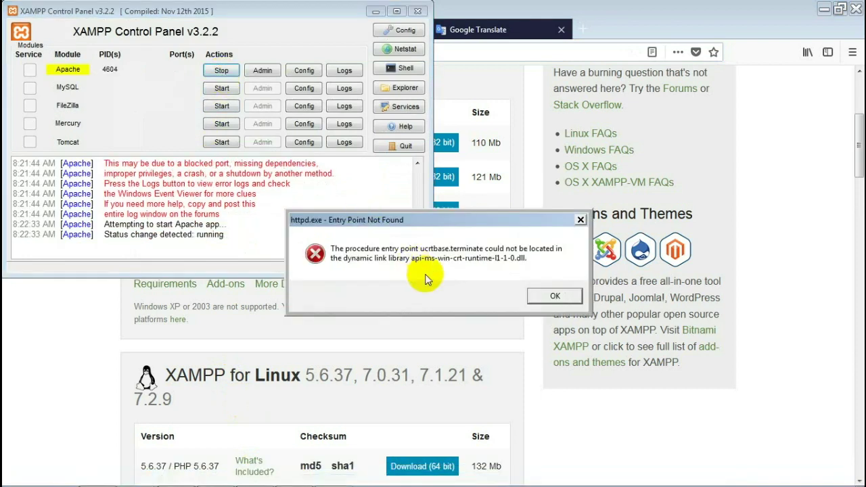
pyautogui.moveTo(521, 230); pyautogui.dragTo(580, 222)
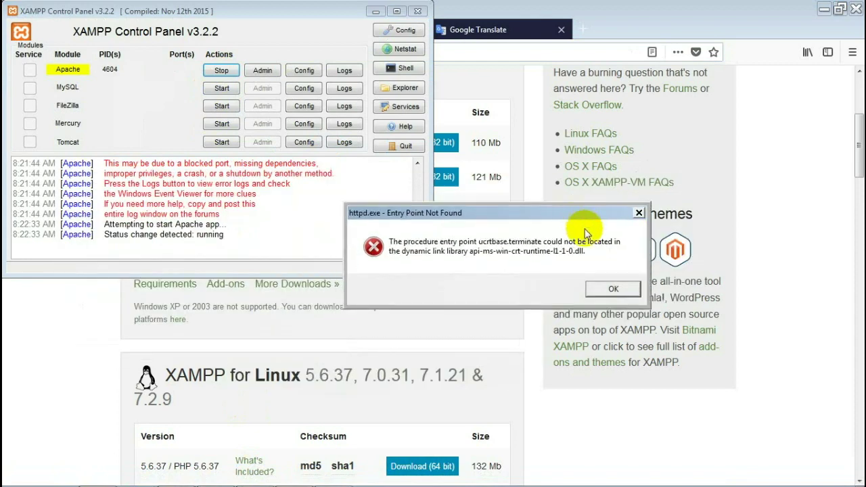
pyautogui.click(613, 289)
# Step: Try to start the MySQL module, highlight its shutdown messages in the log and close the Control Panel window
pyautogui.click(223, 89)
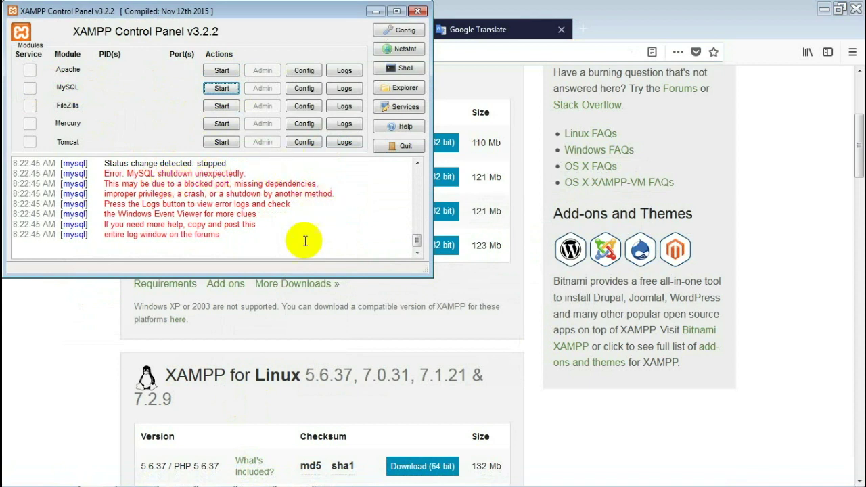
pyautogui.moveTo(124, 173); pyautogui.dragTo(16, 163)
pyautogui.click(332, 231)
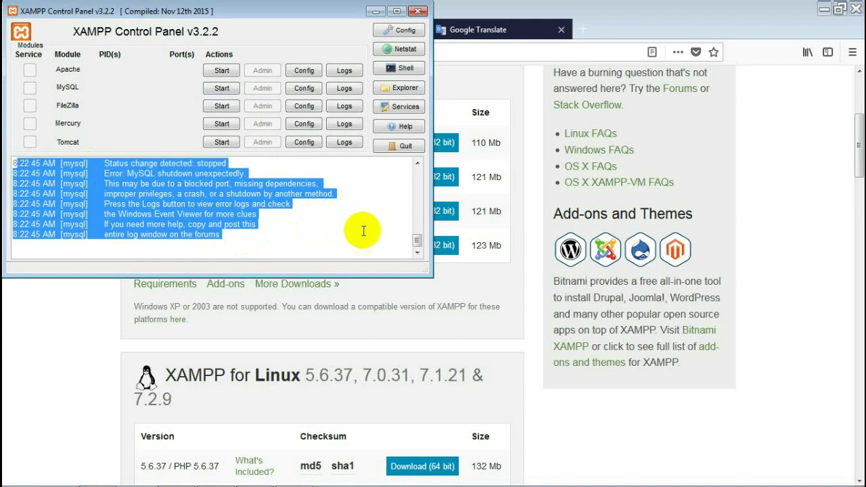
pyautogui.click(418, 10)
# Step: Look through the YouTube XAMPP setup results again and check the module states in the other XAMPP Control Panel
pyautogui.click(204, 31)
pyautogui.scroll(-3, 251, 251)
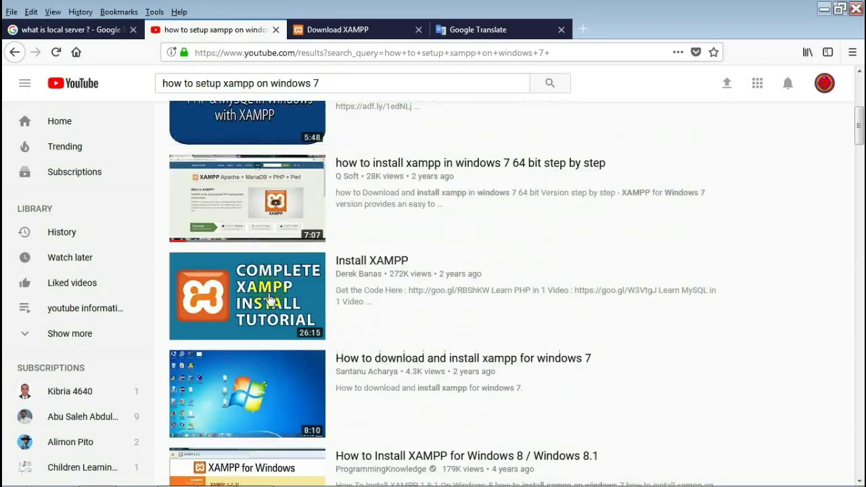
pyautogui.scroll(-4, 277, 312)
pyautogui.scroll(7, 278, 312)
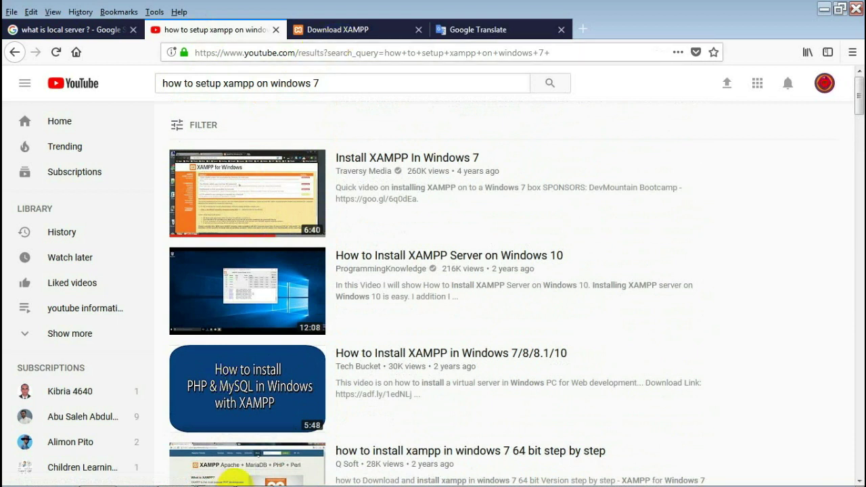
pyautogui.moveTo(238, 482)
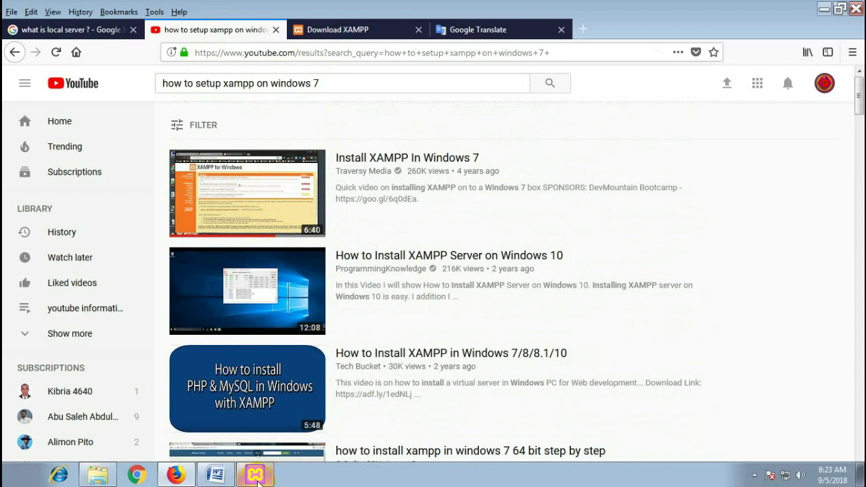
pyautogui.click(257, 477)
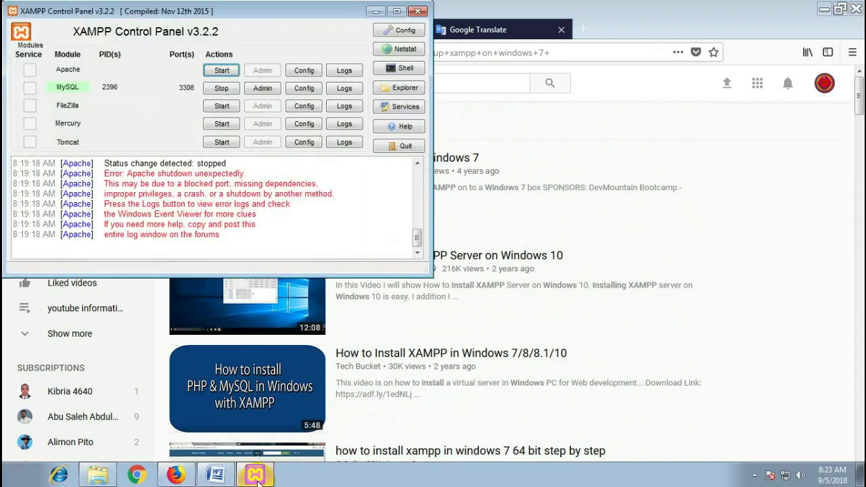
pyautogui.click(177, 476)
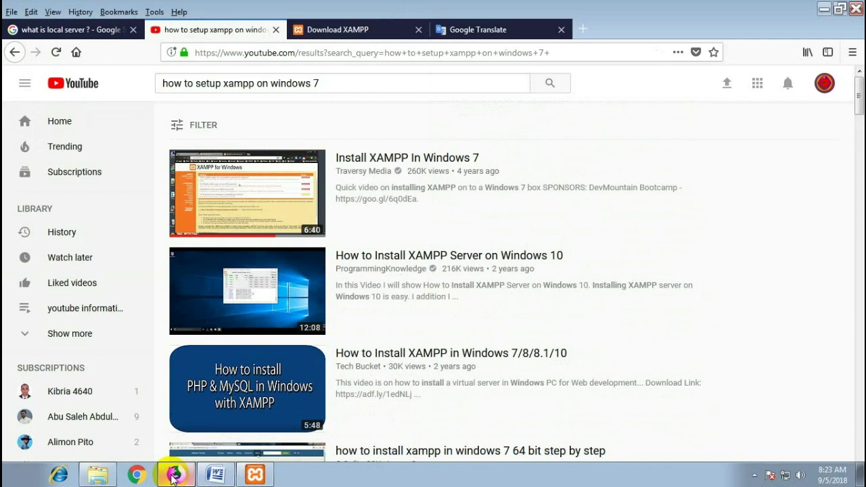
# Step: Switch to the xmampp folder in Windows Explorer and launch xampp-win32-5.5.38-1-VC11-installer.exe
pyautogui.click(101, 476)
pyautogui.click(170, 124)
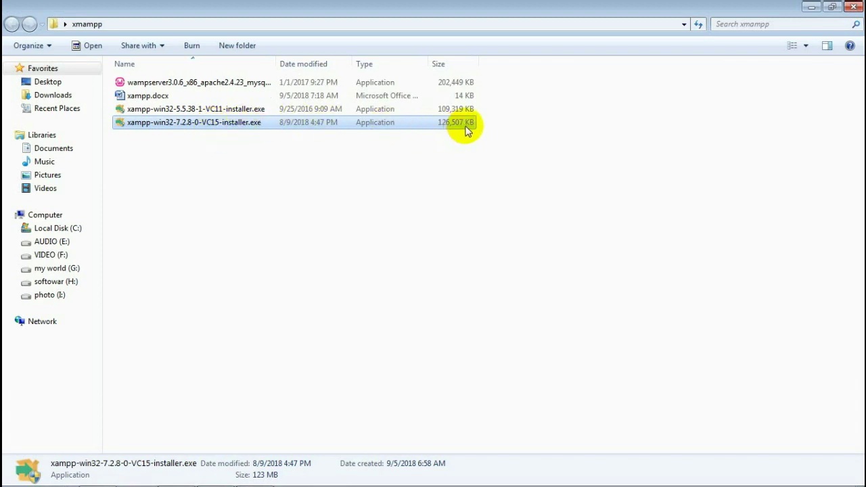
pyautogui.click(189, 112)
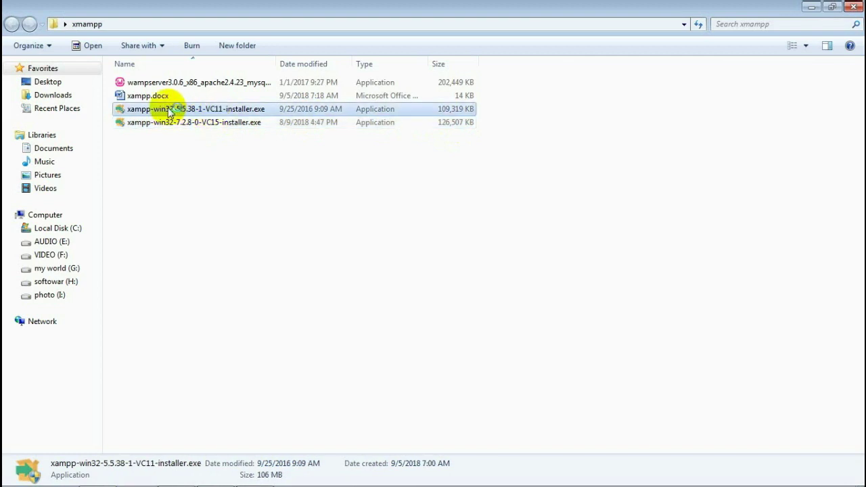
pyautogui.moveTo(216, 473)
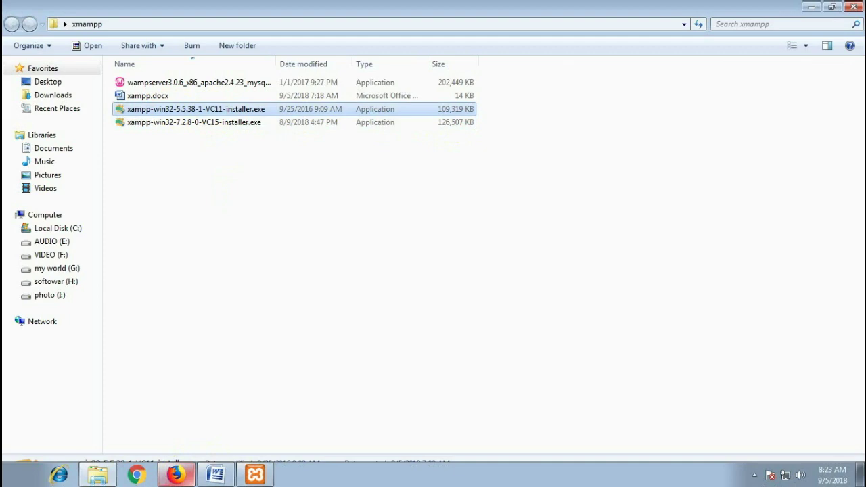
# Step: Review the XAMPP for Windows versions offered on the Apache Friends download page in Firefox
pyautogui.click(175, 476)
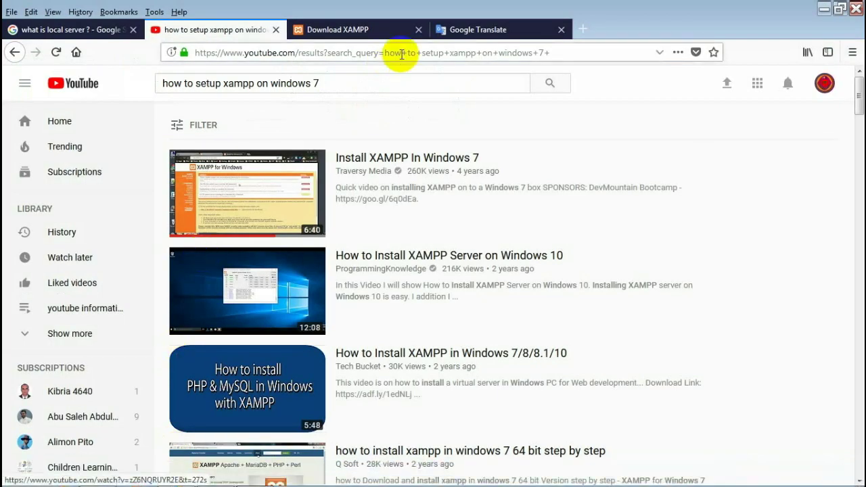
pyautogui.click(367, 29)
pyautogui.scroll(3, 330, 165)
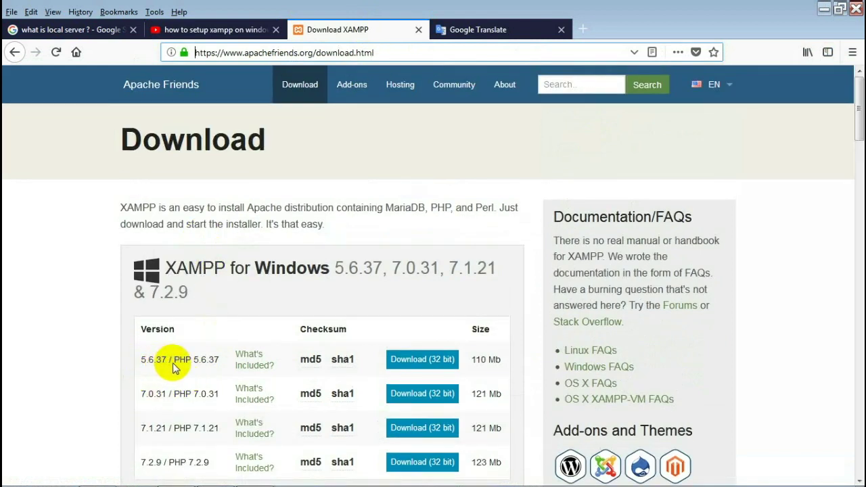
pyautogui.scroll(-2, 203, 369)
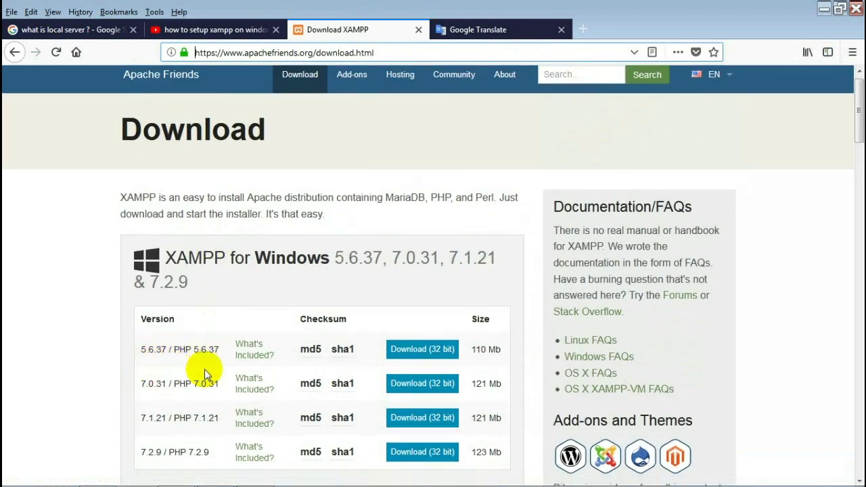
pyautogui.moveTo(189, 390); pyautogui.dragTo(210, 391)
pyautogui.click(160, 392)
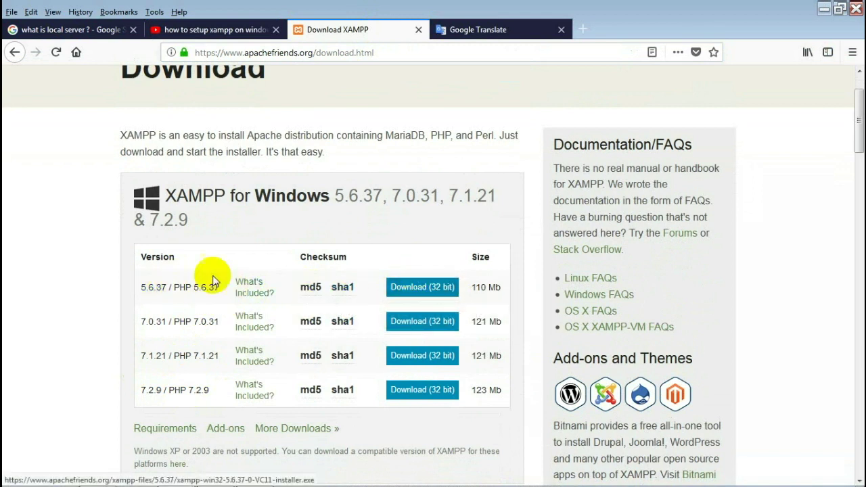
pyautogui.scroll(-2, 219, 396)
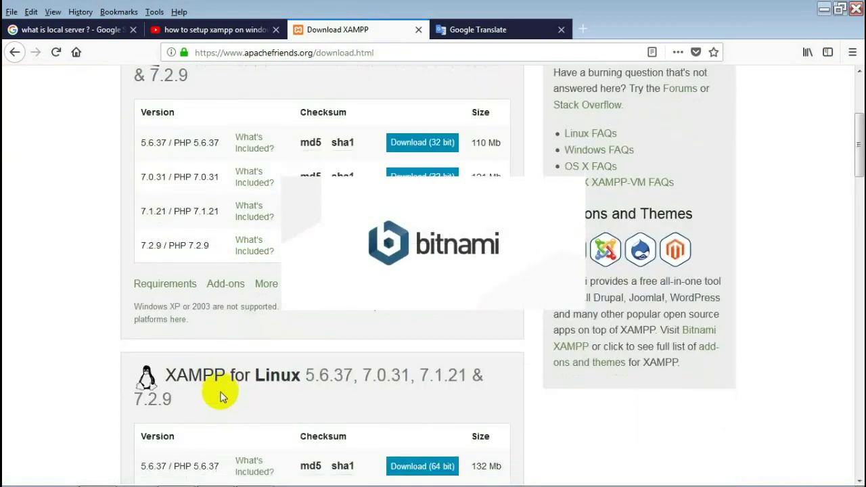
# Step: Bring up the remaining XAMPP Control Panel, close its window and reopen it from the hidden notification icons
pyautogui.moveTo(300, 473)
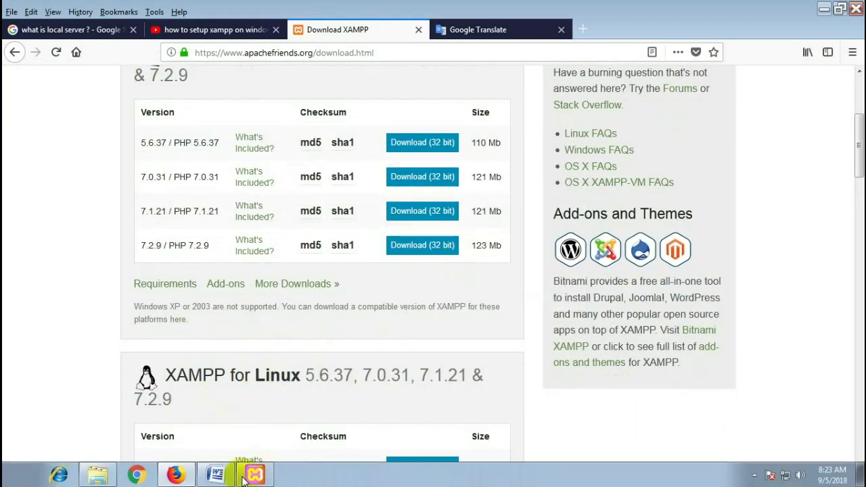
pyautogui.click(266, 476)
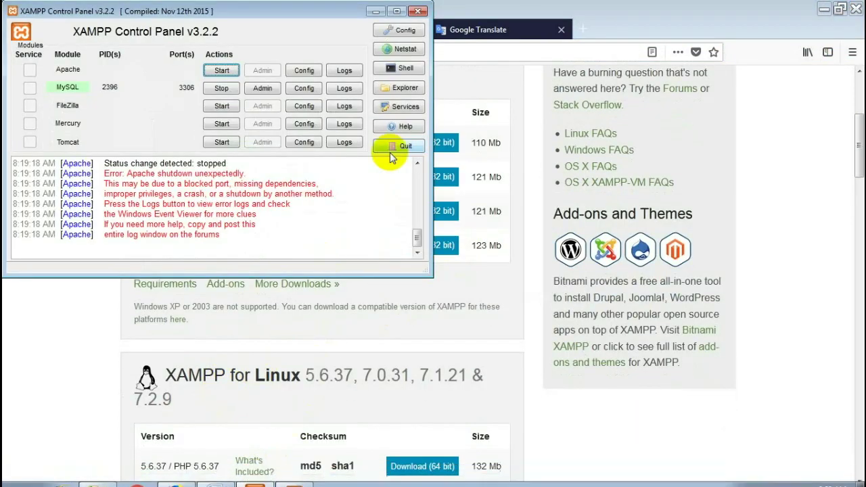
pyautogui.click(413, 11)
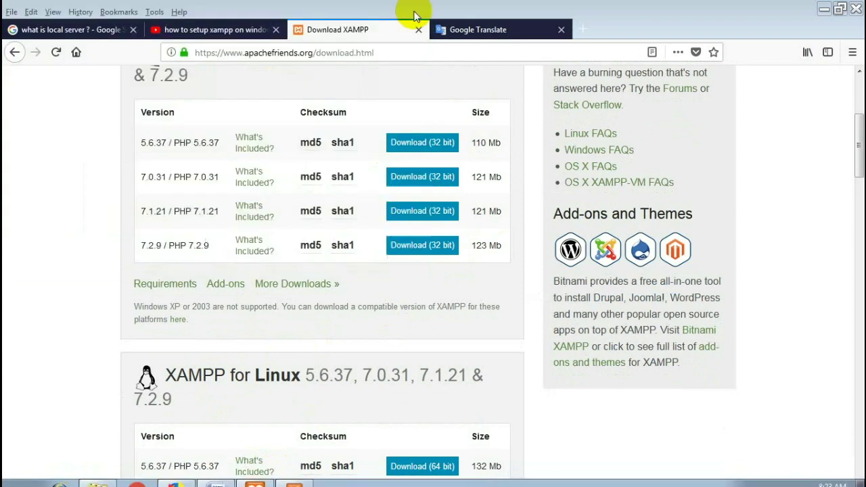
pyautogui.click(755, 475)
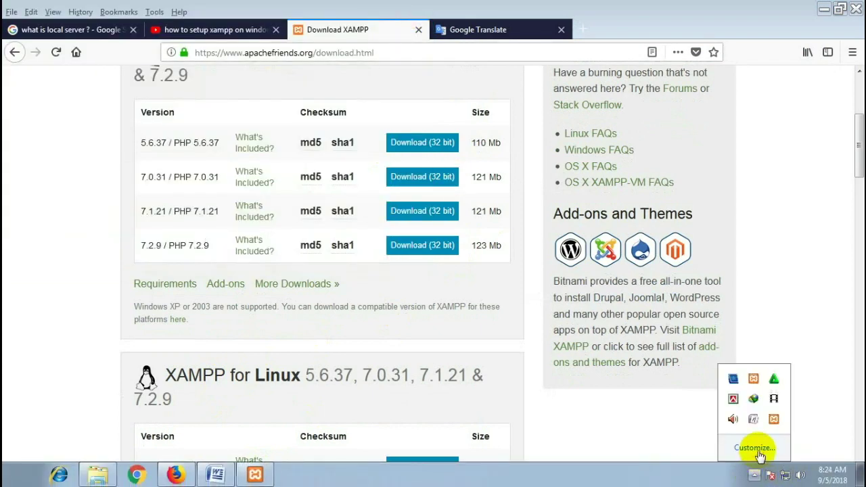
pyautogui.click(778, 419)
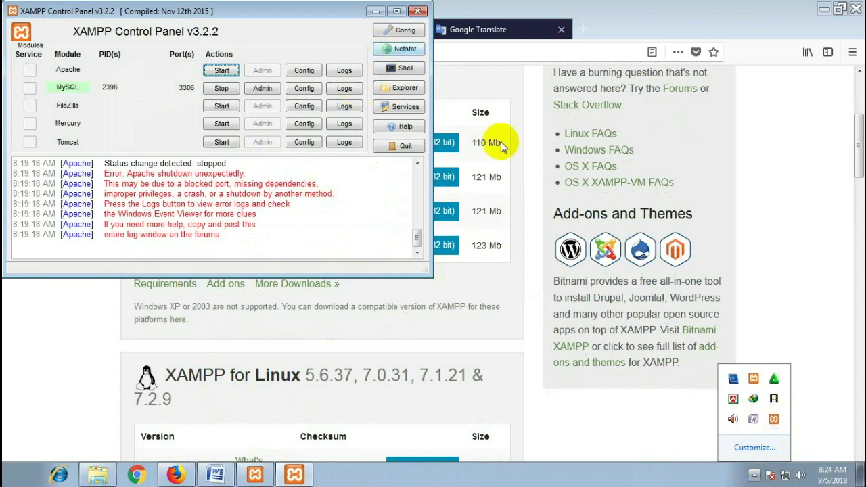
# Step: Bring up the other XAMPP Control Panel from the hidden notification icons, try to start Apache and dismiss the httpd.exe error
pyautogui.click(772, 397)
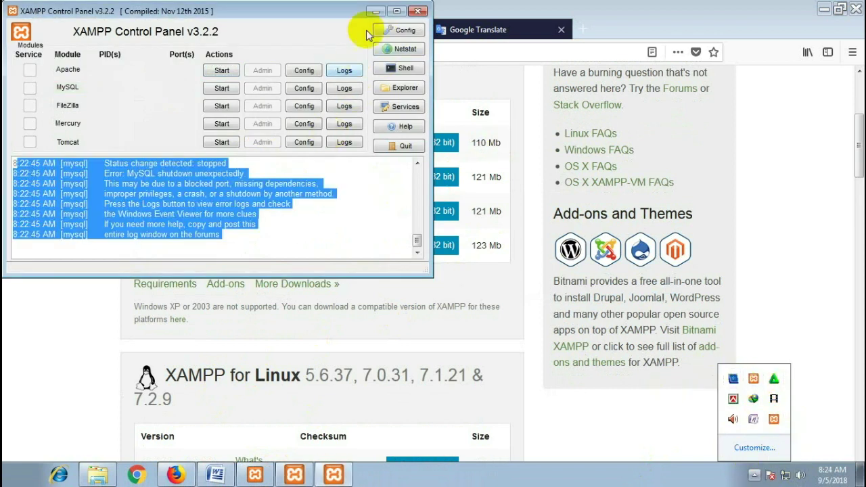
pyautogui.click(222, 71)
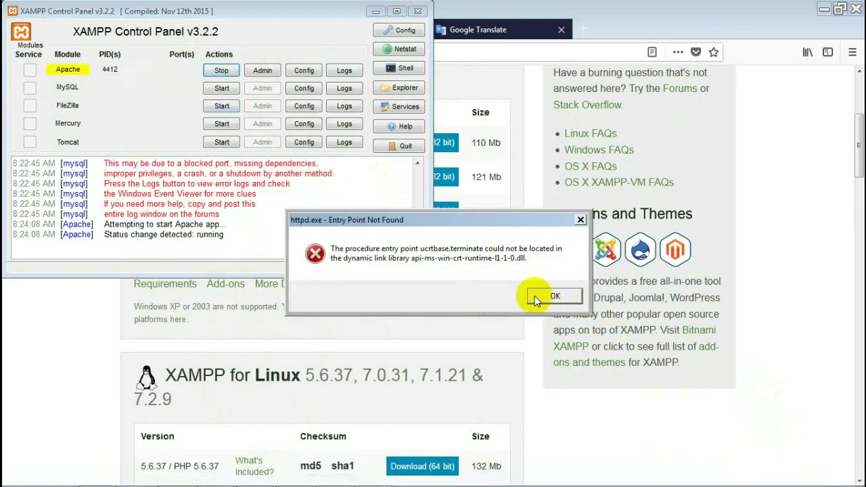
pyautogui.click(532, 296)
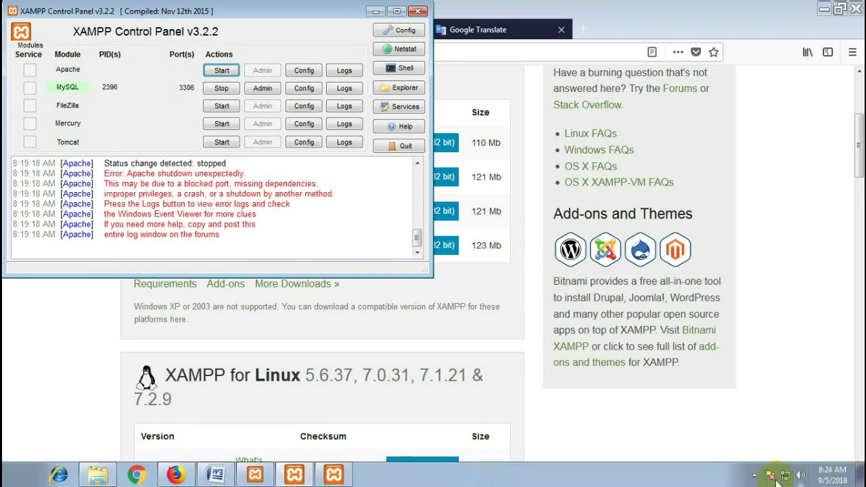
# Step: Return to the XAMPP Control Panel where MySQL is running and start its Apache module
pyautogui.click(753, 475)
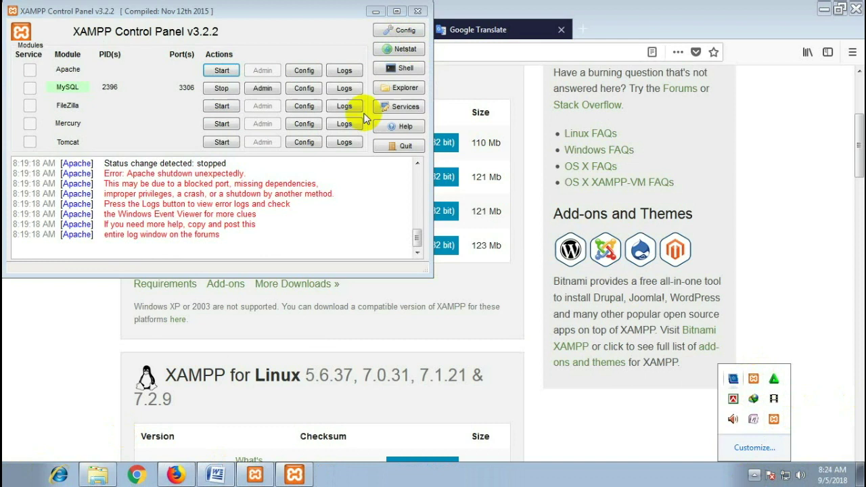
pyautogui.click(222, 71)
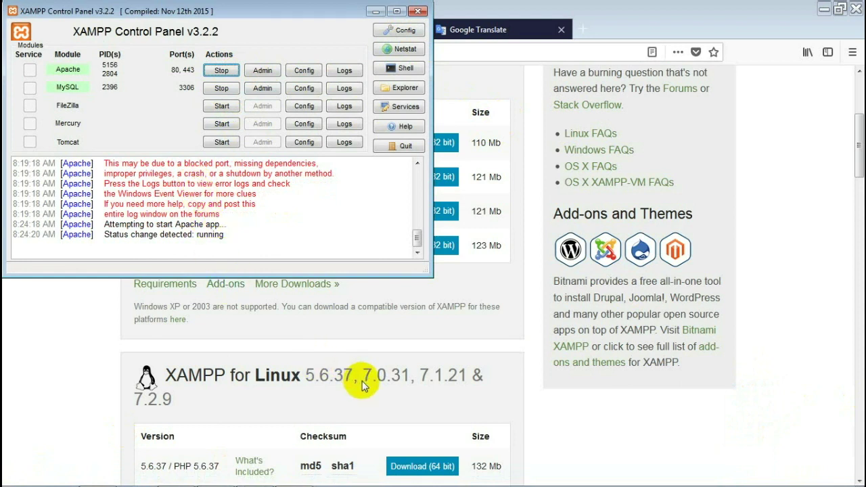
# Step: Show the desktop, open the xmampp folder and launch xampp-win32-5.5.38-1-VC11-installer.exe
pyautogui.moveTo(717, 483)
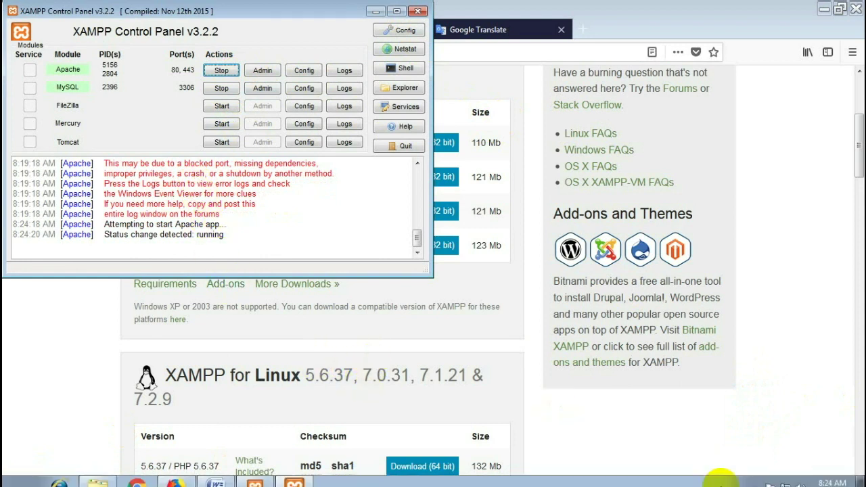
pyautogui.press('super+d')
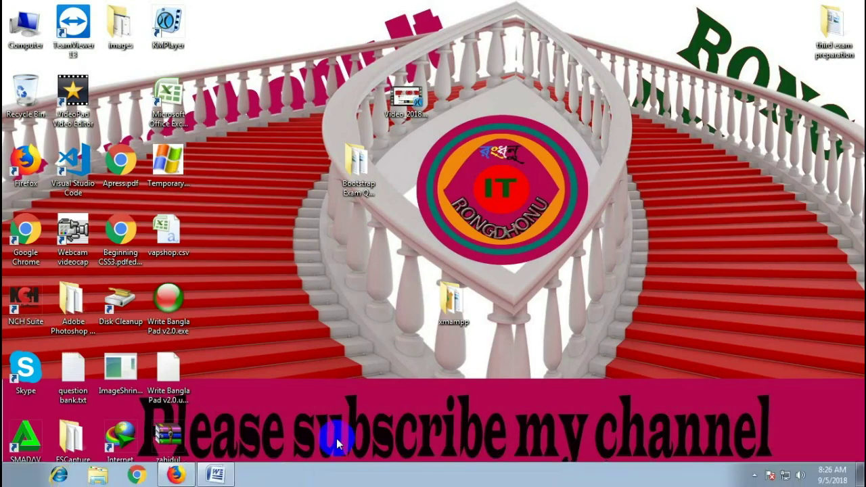
pyautogui.doubleClick(454, 304)
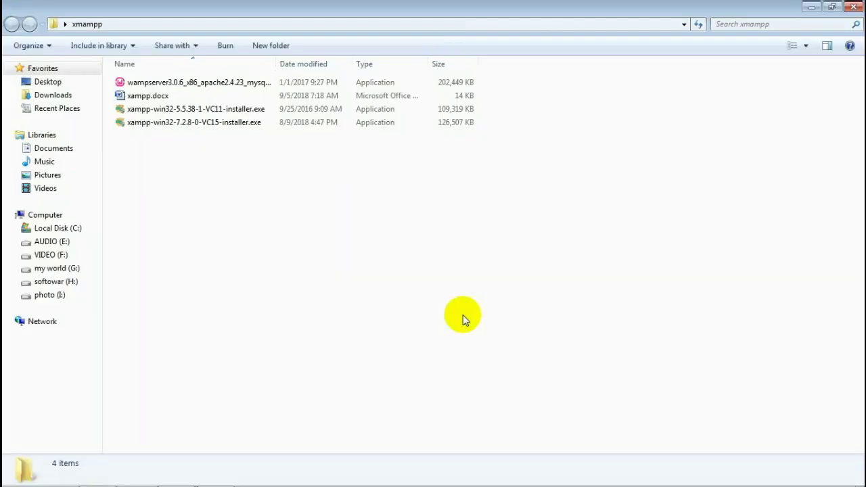
pyautogui.click(192, 112)
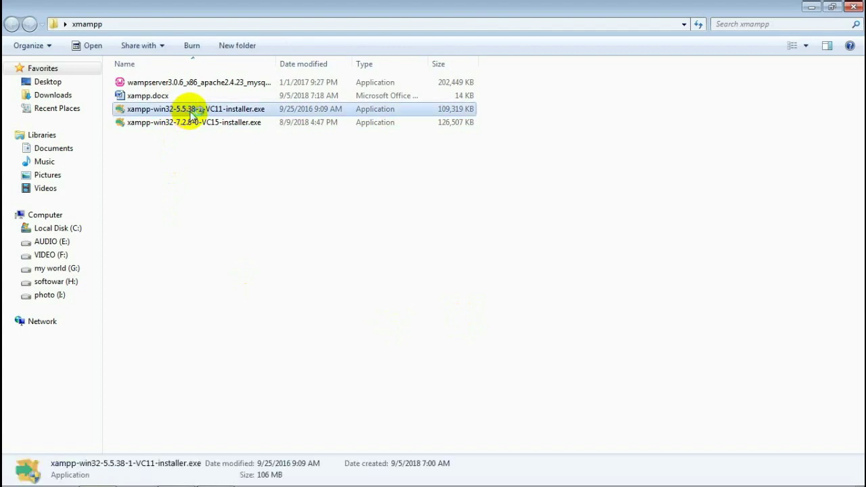
pyautogui.click(493, 280)
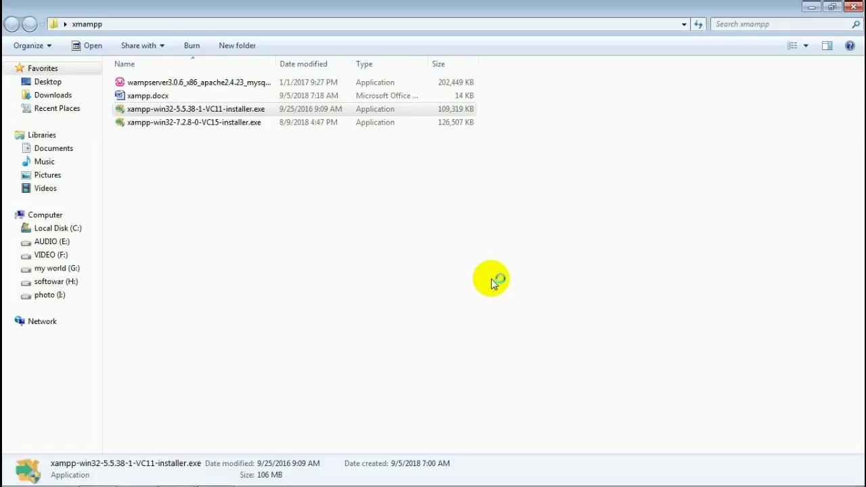
pyautogui.click(227, 114)
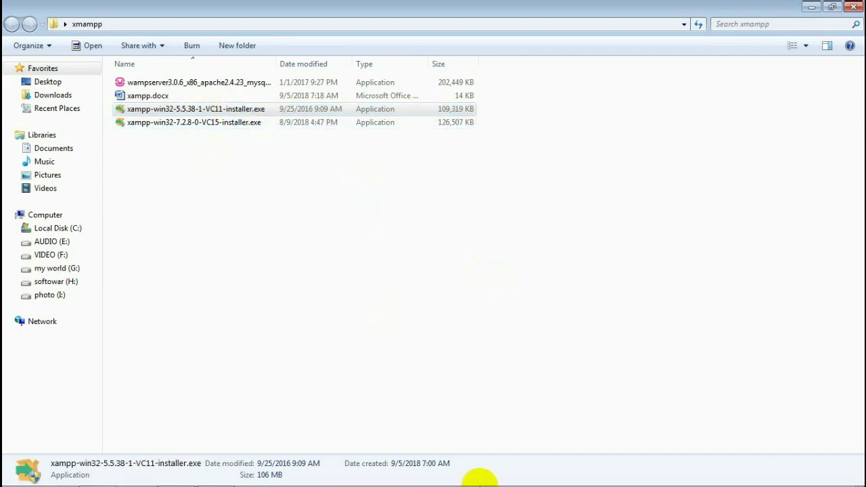
pyautogui.moveTo(475, 478)
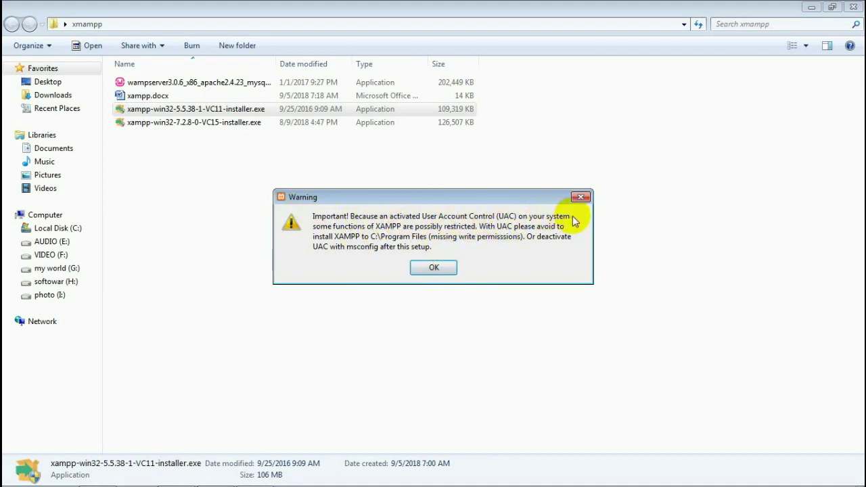
# Step: Acknowledge the UAC warning, keep all XAMPP components selected and set the installation folder to C:\xamppa
pyautogui.click(431, 269)
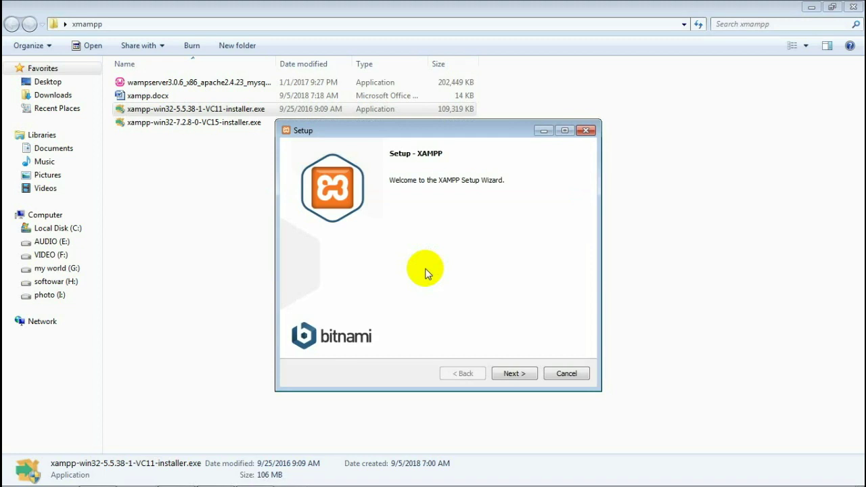
pyautogui.click(514, 374)
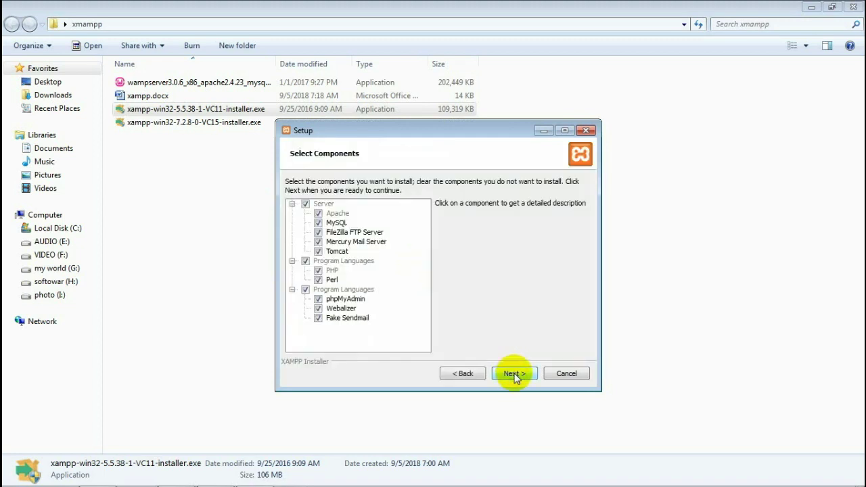
pyautogui.click(519, 376)
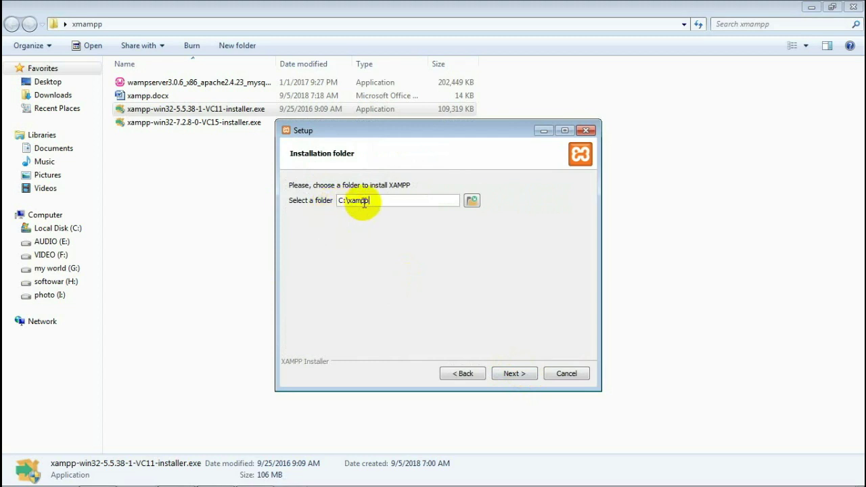
pyautogui.click(422, 198)
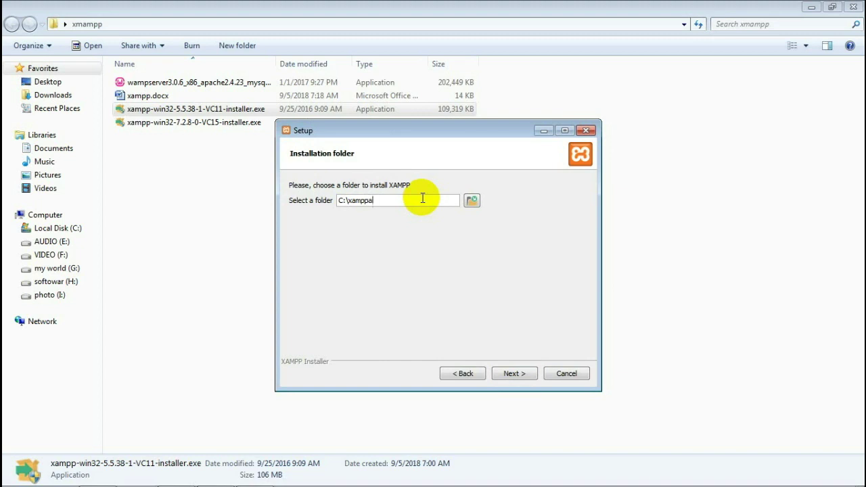
pyautogui.click(514, 374)
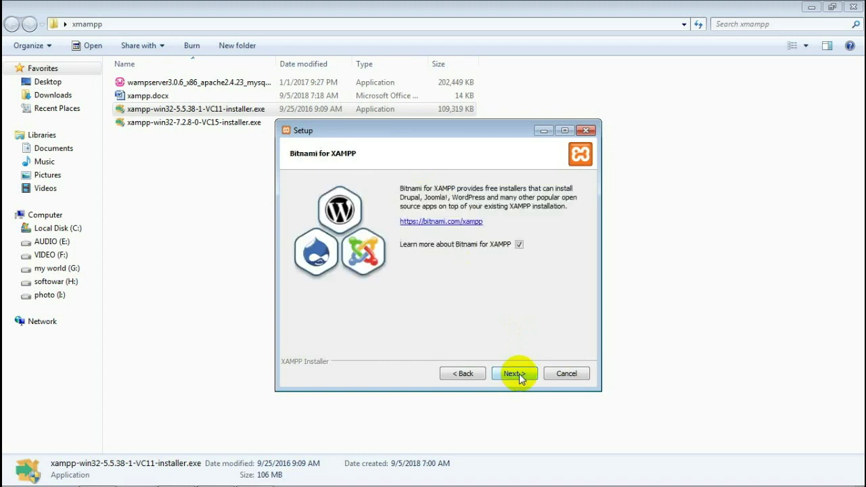
# Step: Start the XAMPP installation with the Bitnami information option left checked, and close the Internet Explorer window it opens
pyautogui.click(514, 373)
pyautogui.click(515, 373)
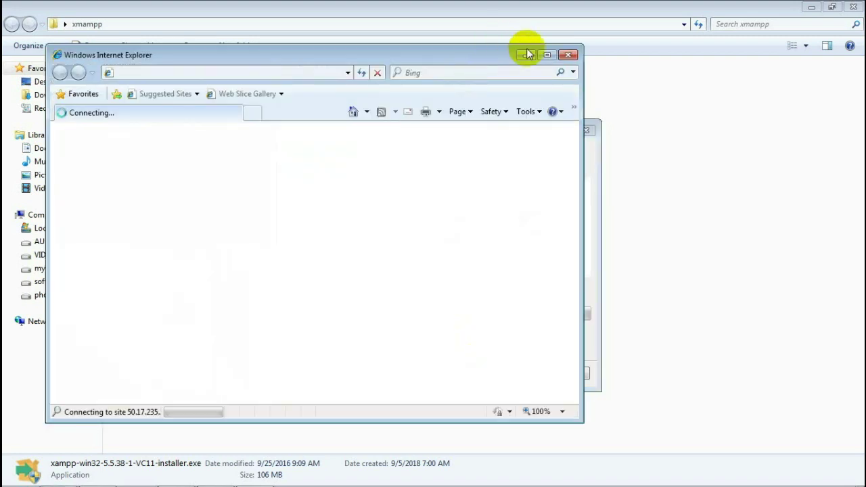
pyautogui.click(570, 57)
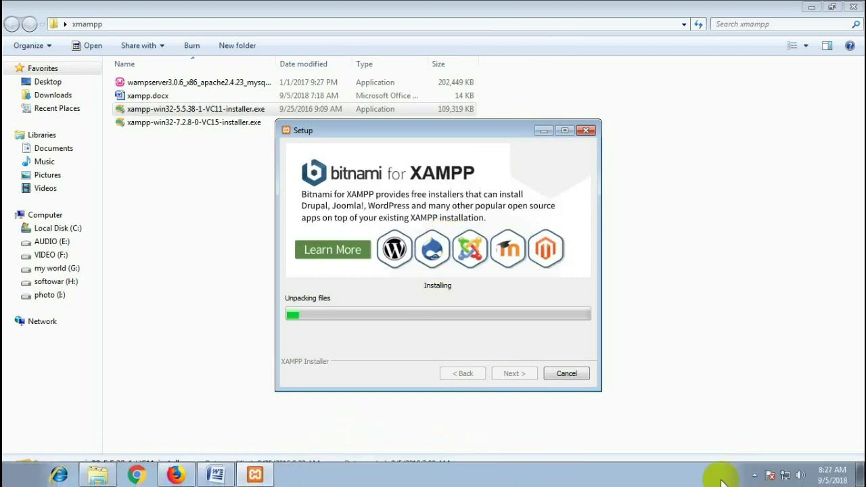
pyautogui.click(755, 476)
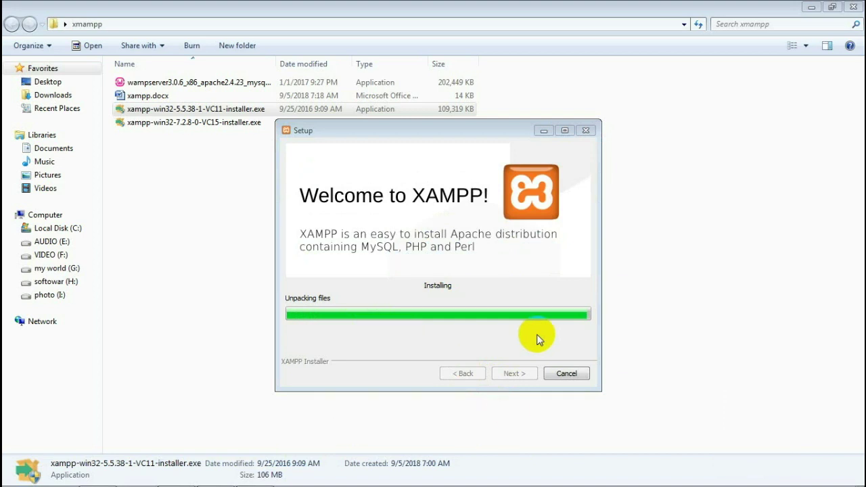
pyautogui.moveTo(456, 476)
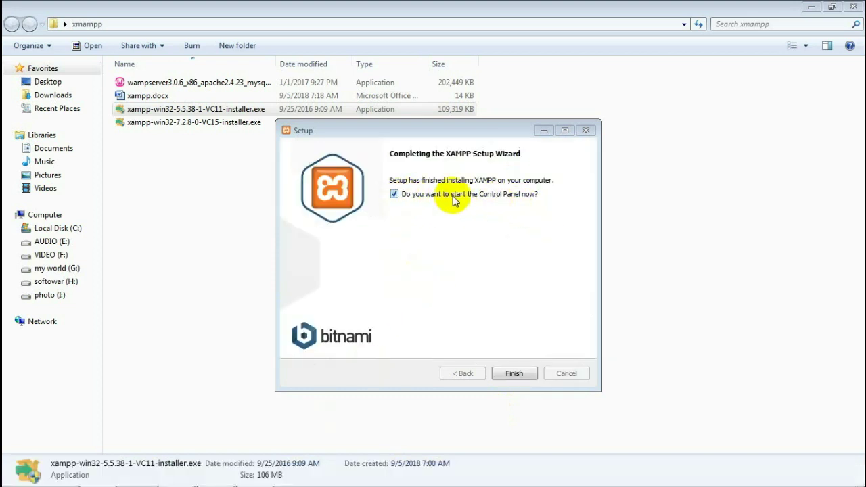
# Step: Finish the setup wizard with the Control Panel set to start, and save English (US flag) as its language
pyautogui.click(526, 204)
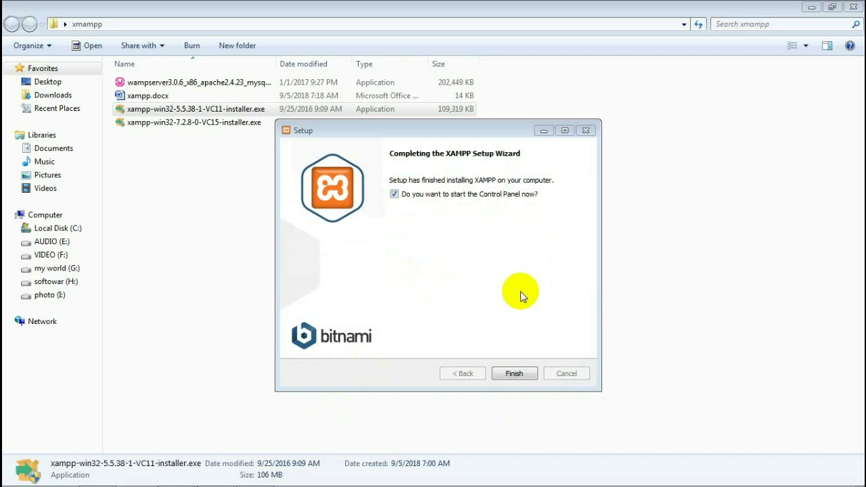
pyautogui.click(523, 375)
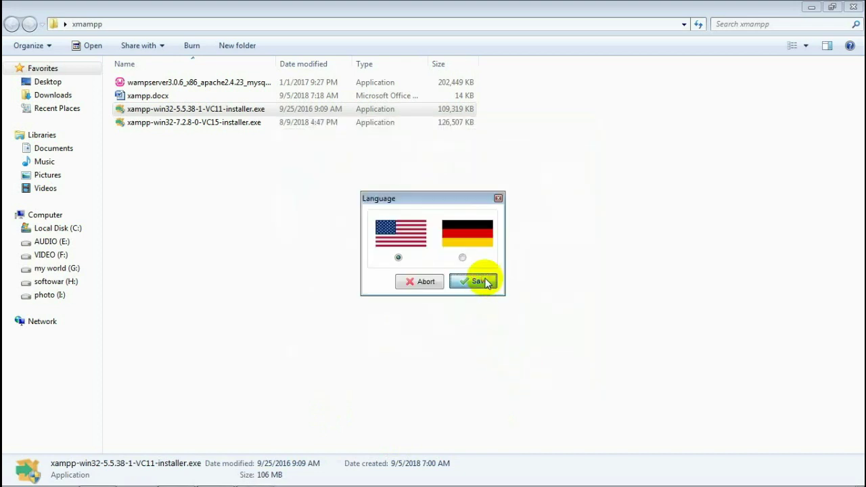
pyautogui.click(482, 281)
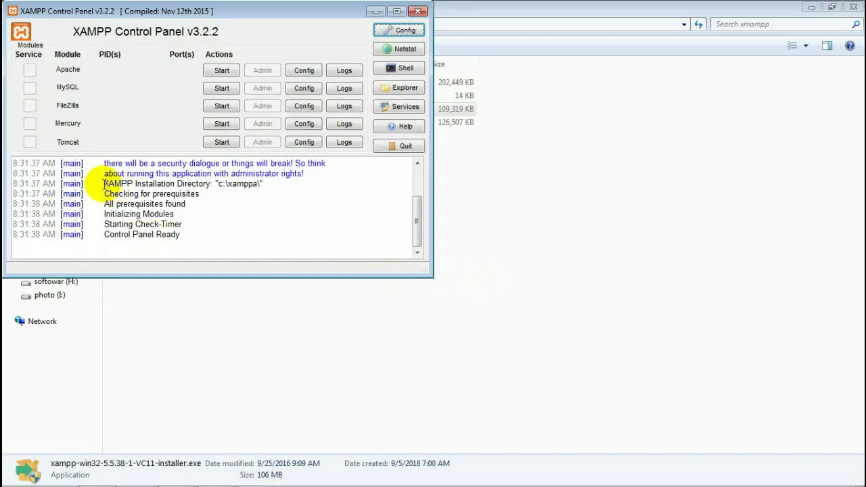
# Step: Start Apache and MySQL in the new XAMPP Control Panel, allowing both through Windows Firewall on public networks
pyautogui.moveTo(232, 11); pyautogui.dragTo(305, 90)
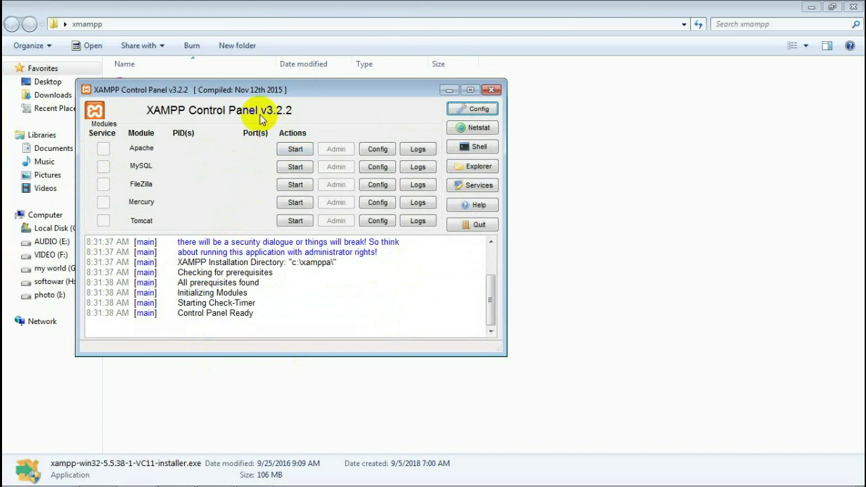
pyautogui.click(298, 148)
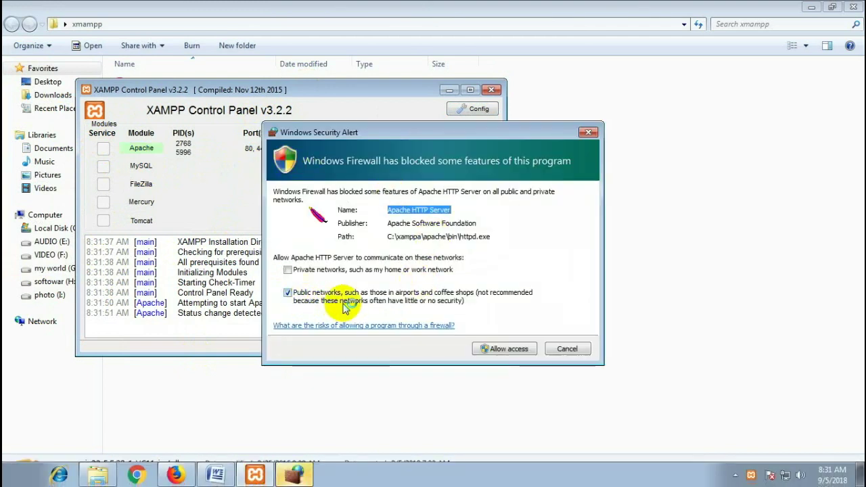
pyautogui.click(516, 346)
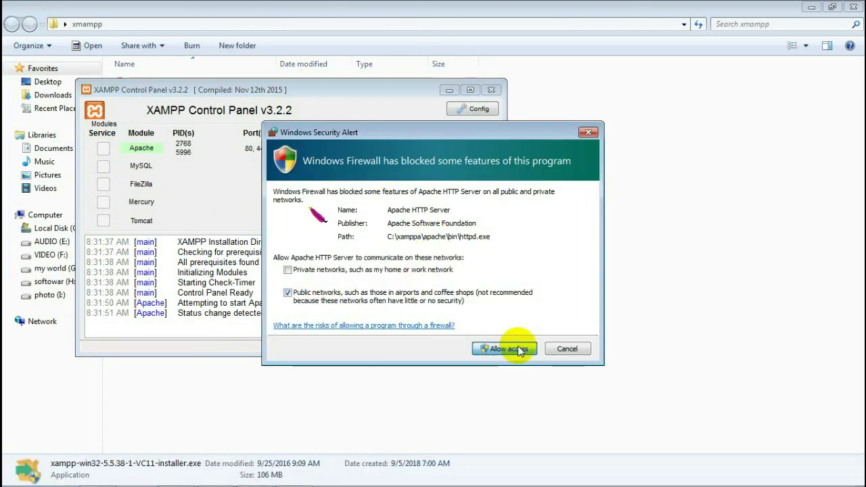
pyautogui.click(295, 167)
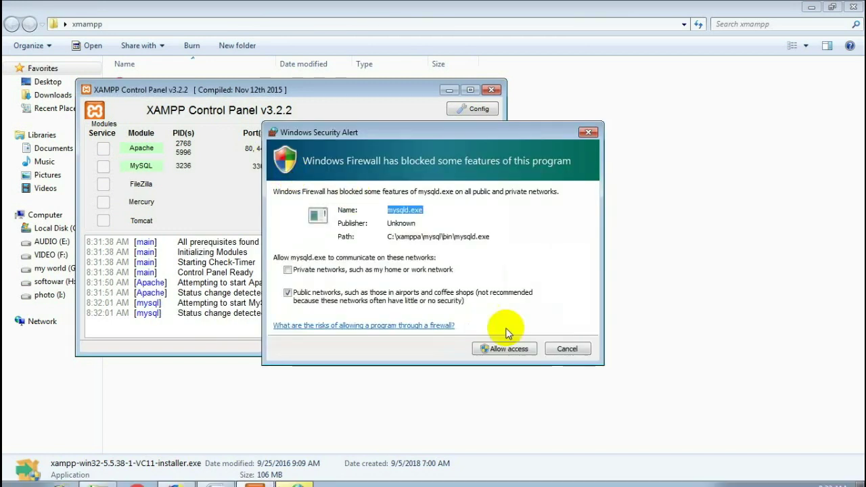
pyautogui.click(508, 348)
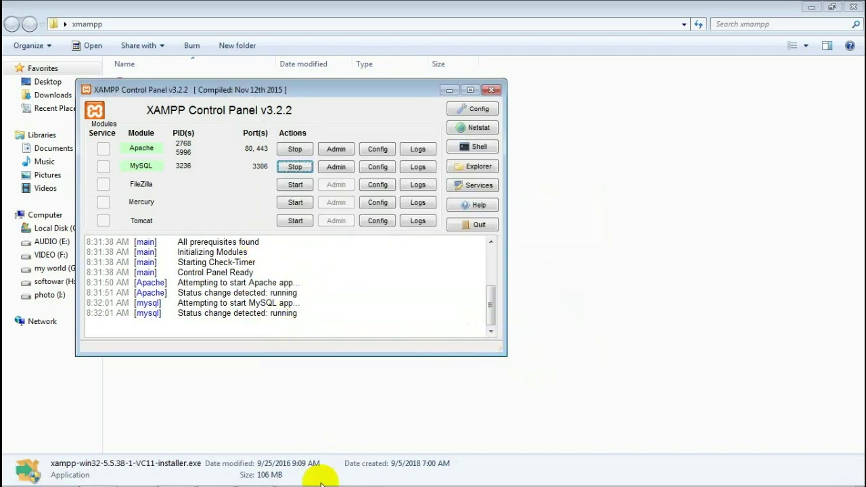
# Step: Compare the 5.5.38 and 7.2.8 installers in the xmampp folder, and switch to the Apache Friends download page in Firefox
pyautogui.moveTo(255, 482)
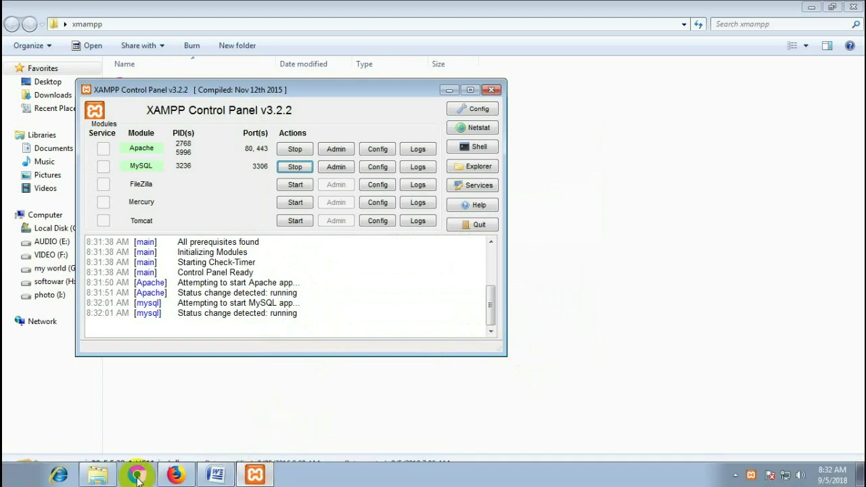
pyautogui.click(112, 479)
pyautogui.click(193, 109)
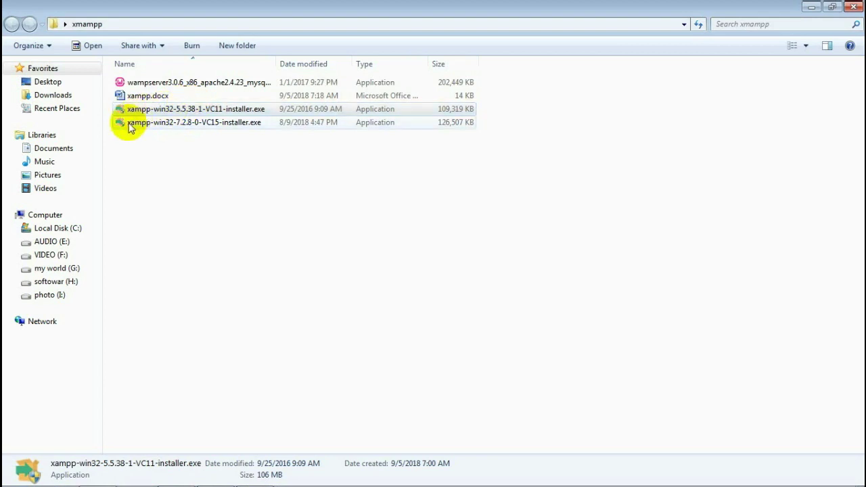
pyautogui.click(174, 124)
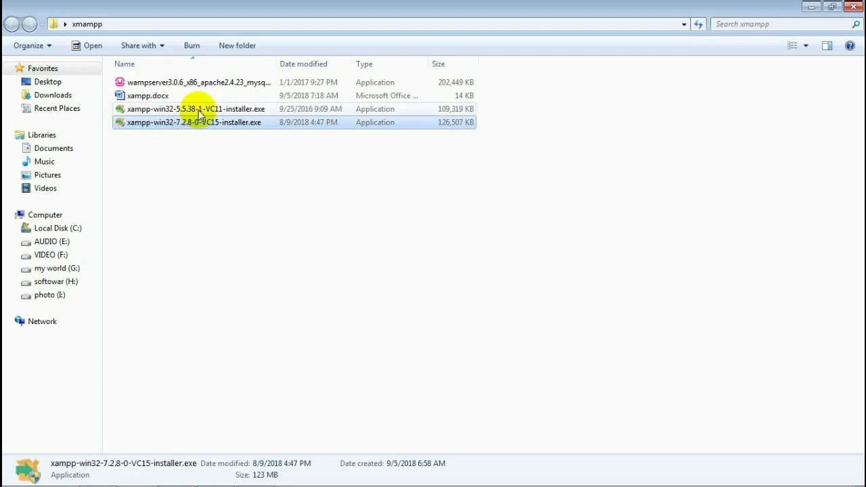
pyautogui.click(200, 112)
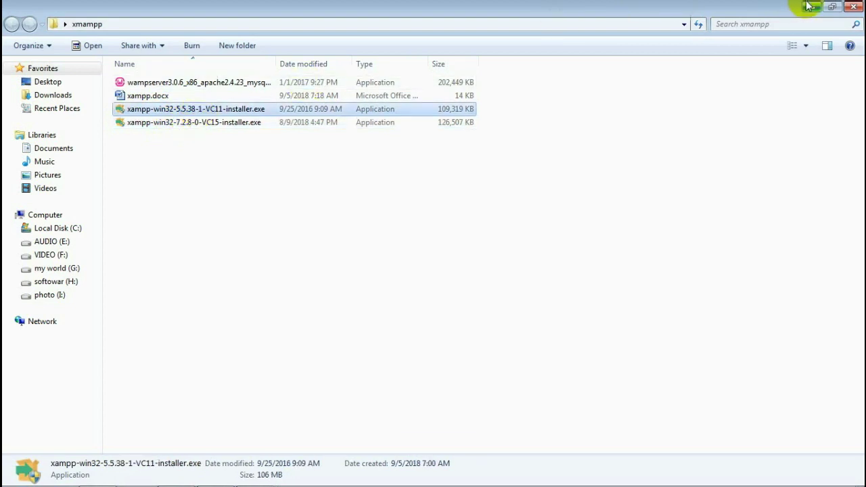
pyautogui.moveTo(248, 470)
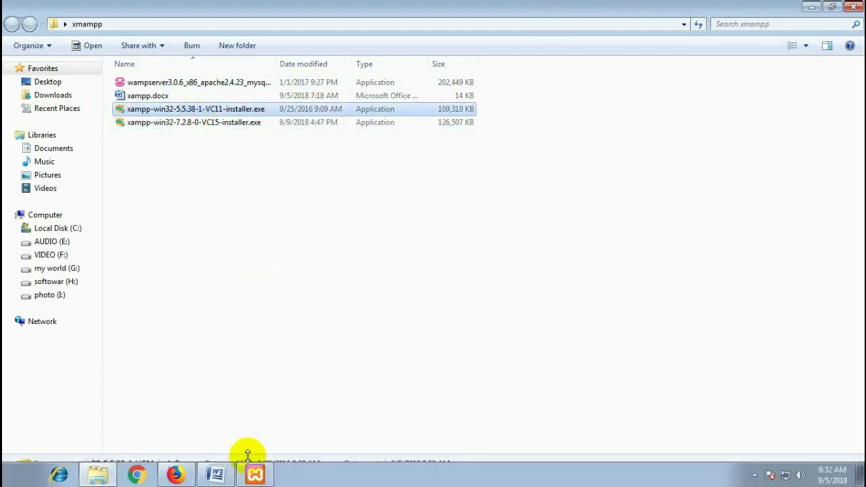
pyautogui.click(177, 475)
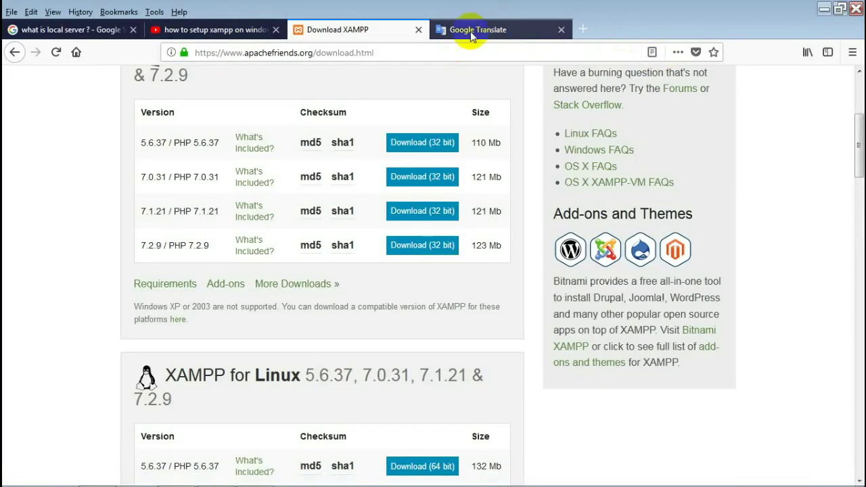
# Step: Load localhost/ in the browser tab holding Google Translate, and inspect the address it redirects to
pyautogui.click(470, 31)
pyautogui.click(506, 46)
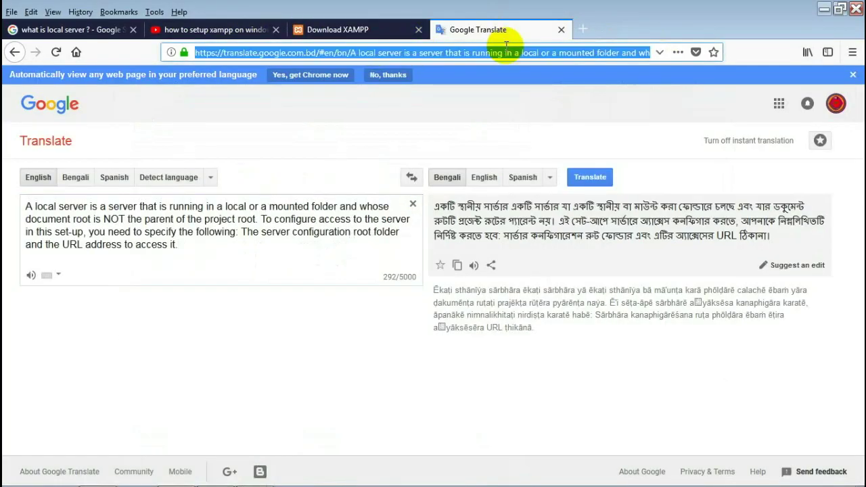
pyautogui.write('localhost/')
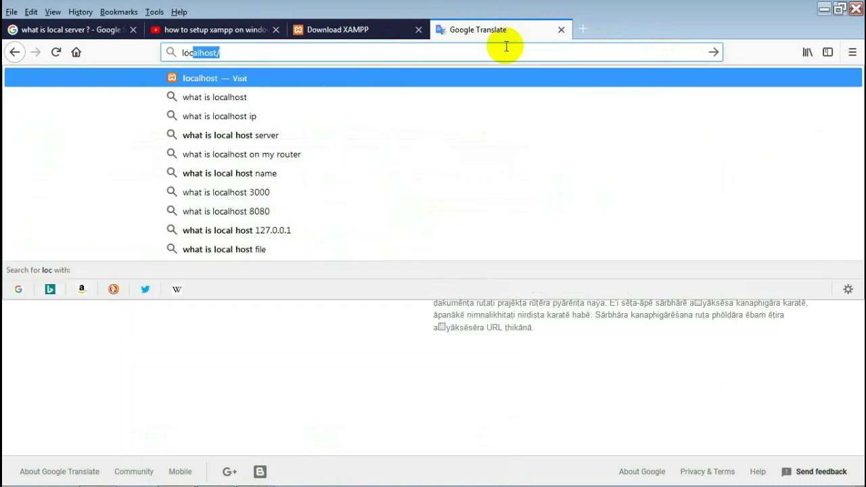
pyautogui.press('Return')
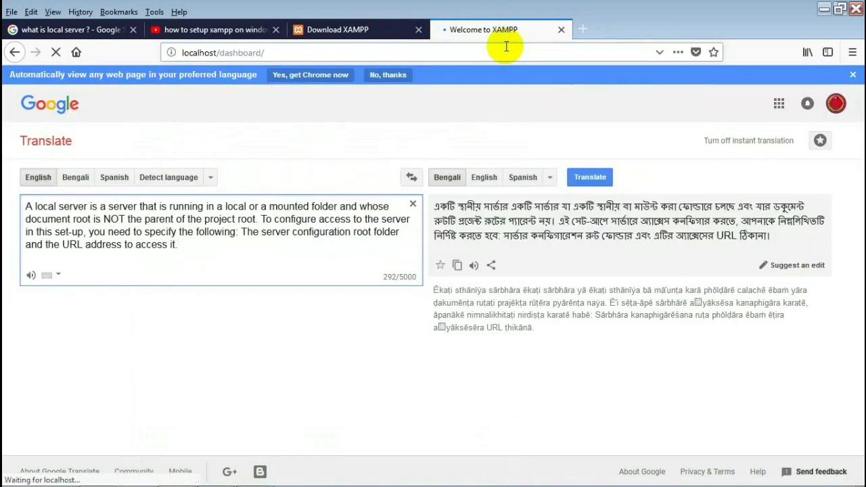
pyautogui.click(224, 52)
pyautogui.click(247, 52)
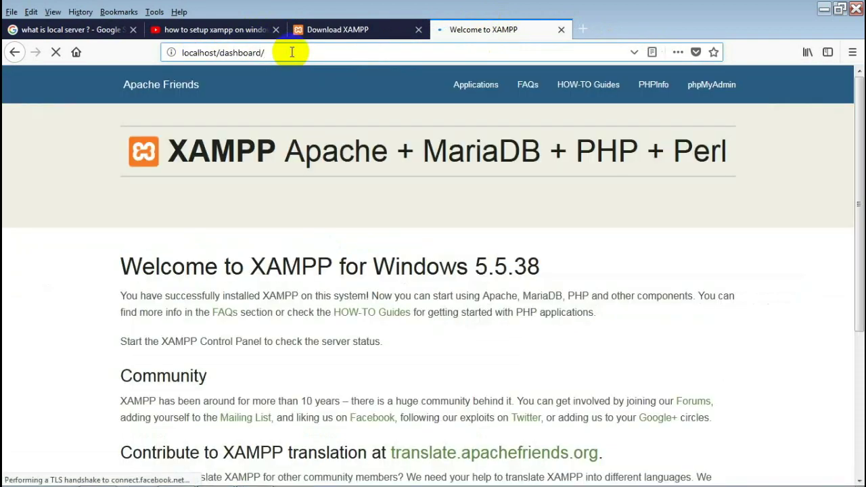
pyautogui.click(288, 52)
pyautogui.moveTo(289, 52); pyautogui.dragTo(206, 52)
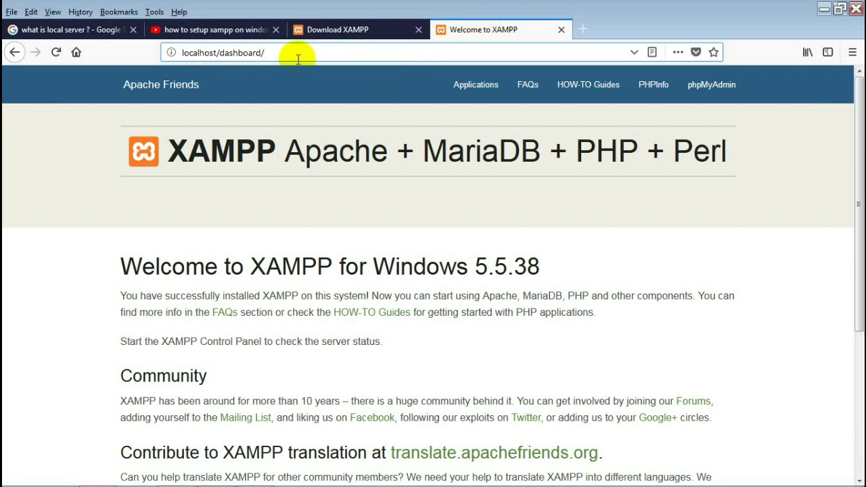
# Step: Load localhost/ again in the same tab to recheck which path the server redirects to
pyautogui.moveTo(297, 57); pyautogui.dragTo(181, 53)
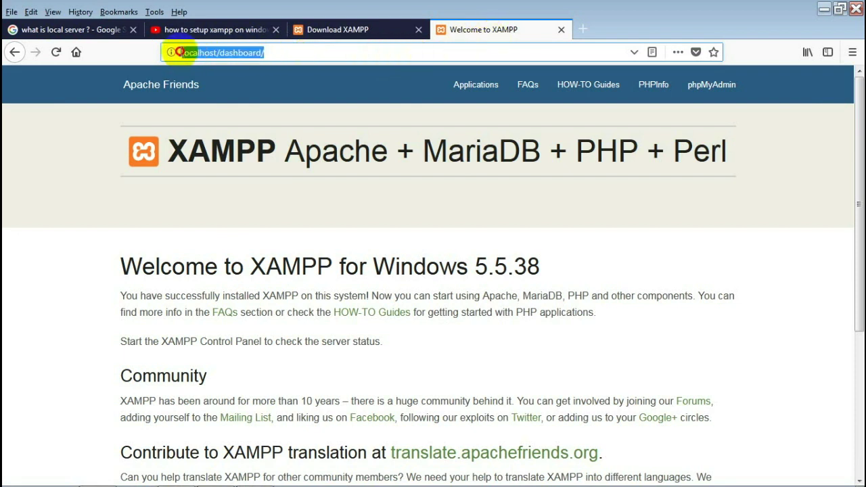
pyautogui.write('lo')
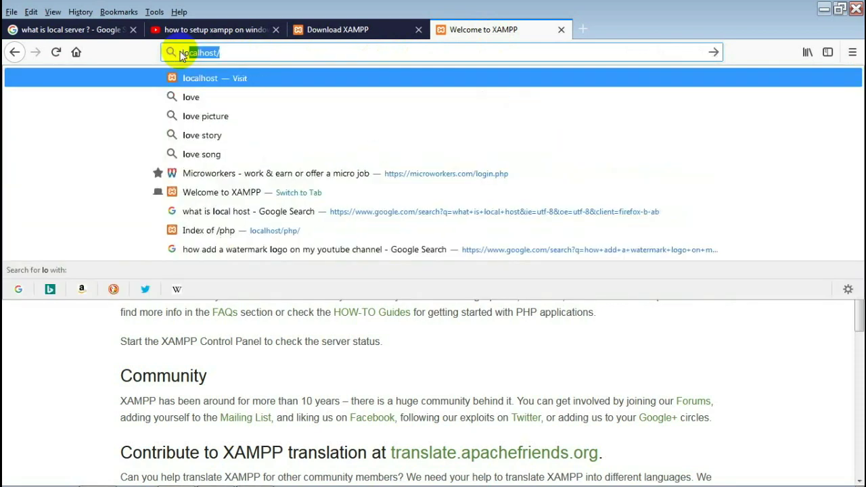
pyautogui.press('Return')
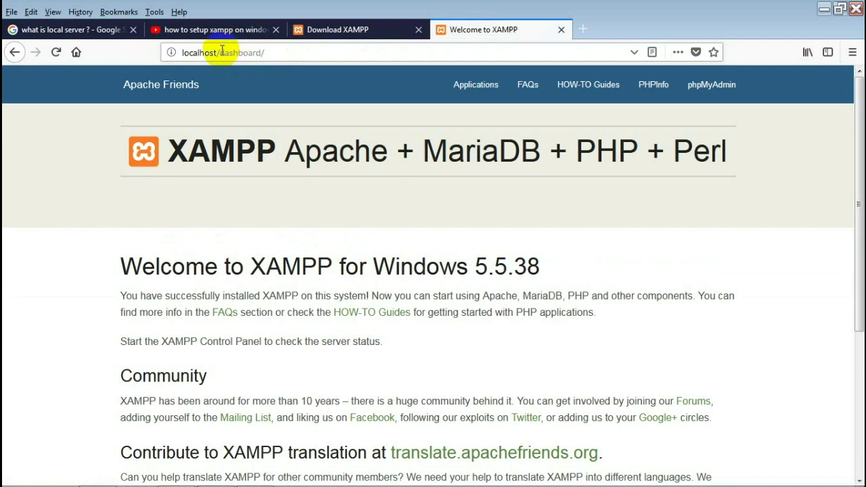
pyautogui.click(190, 54)
pyautogui.click(197, 52)
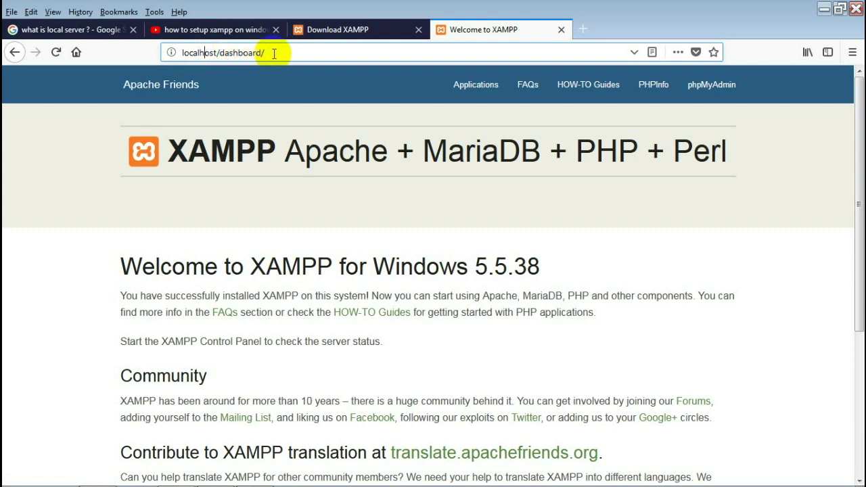
# Step: Switch to the Explorer window and open the htdocs folder inside xamppa on Local Disk (C:)
pyautogui.click(823, 9)
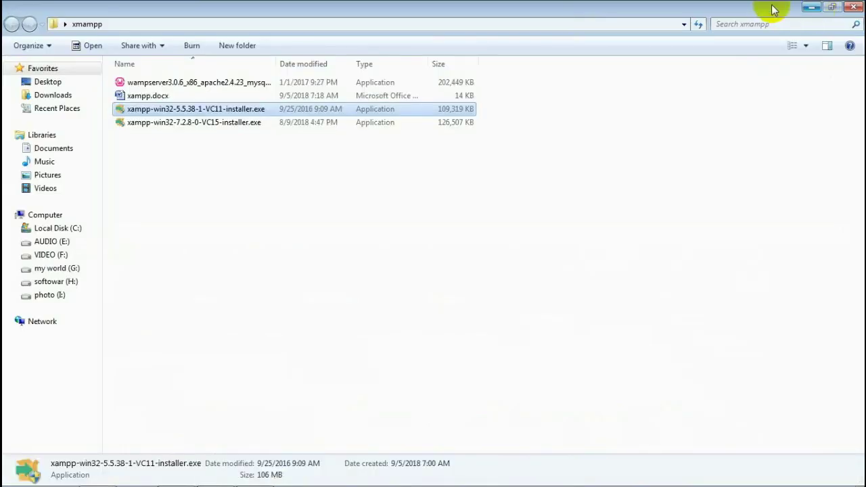
pyautogui.click(64, 229)
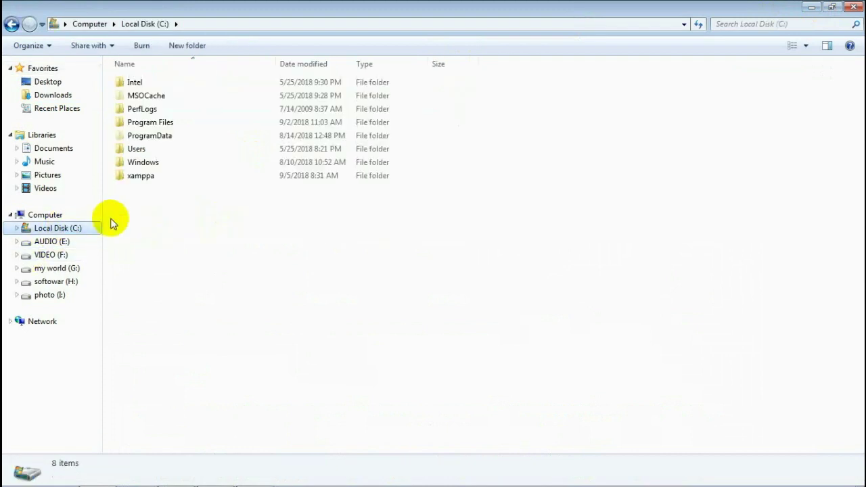
pyautogui.doubleClick(156, 175)
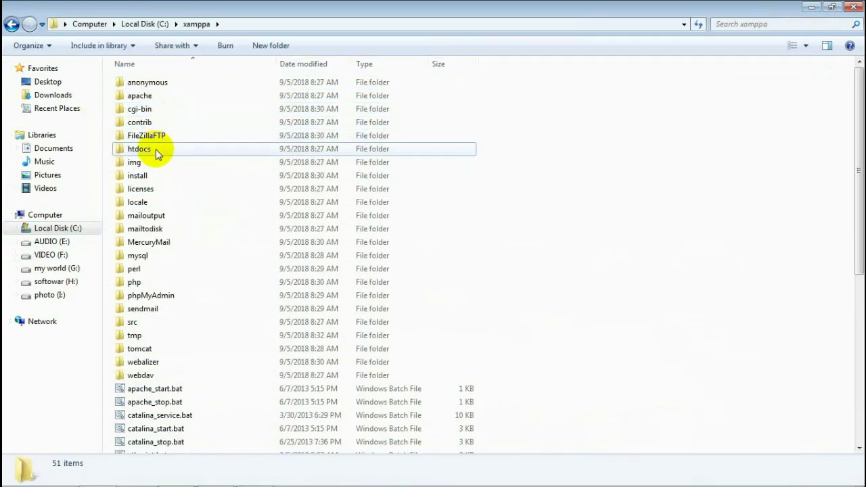
pyautogui.doubleClick(155, 149)
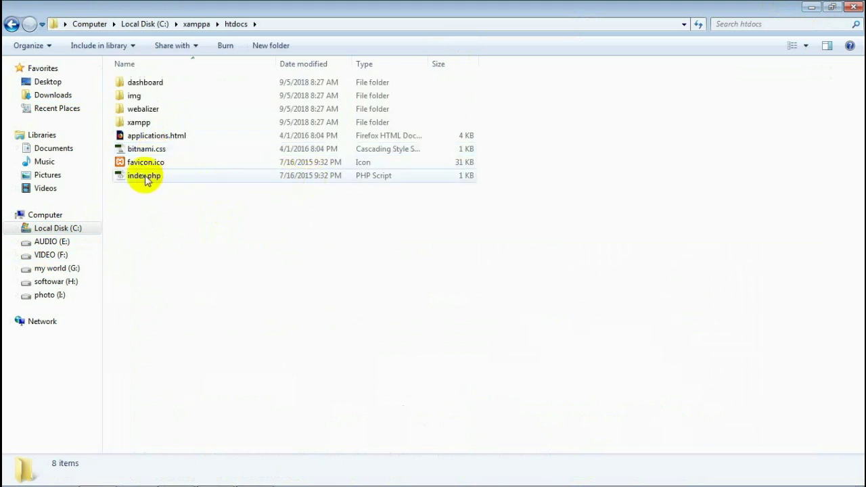
# Step: Rename index.php in the htdocs folder as zindex.php, and close the Explorer window
pyautogui.click(146, 179)
pyautogui.rightClick(147, 184)
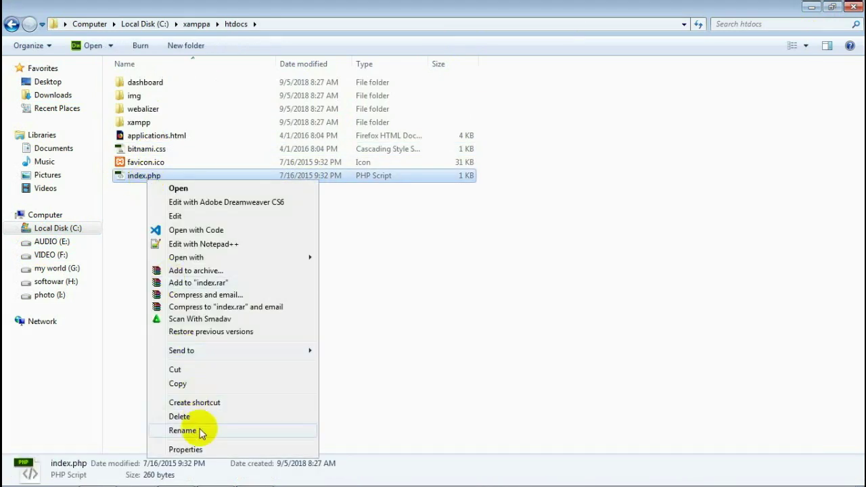
pyautogui.click(200, 430)
pyautogui.press('Home')
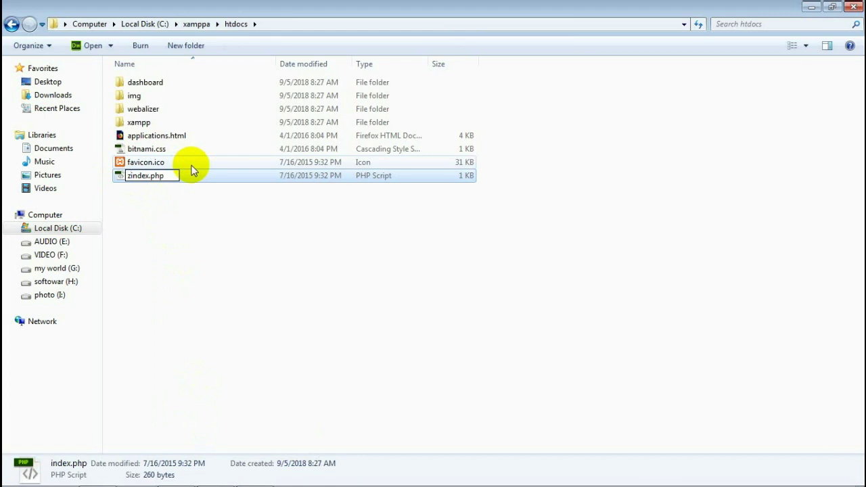
pyautogui.press('Return')
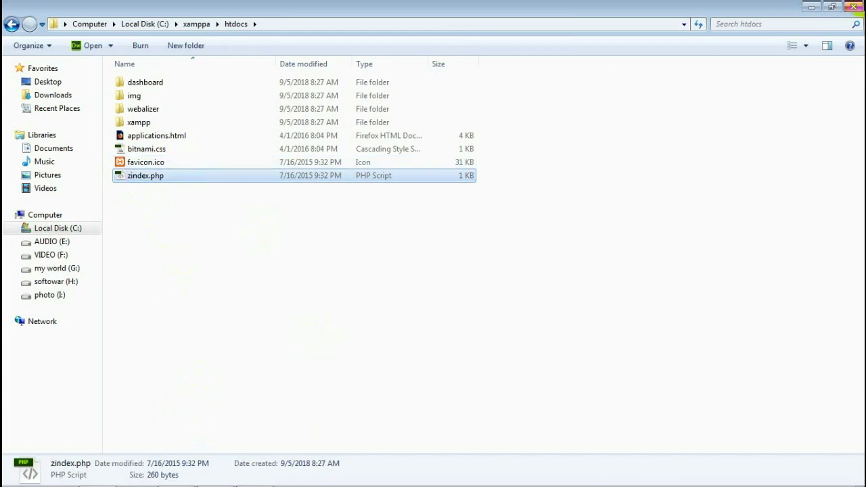
pyautogui.click(854, 6)
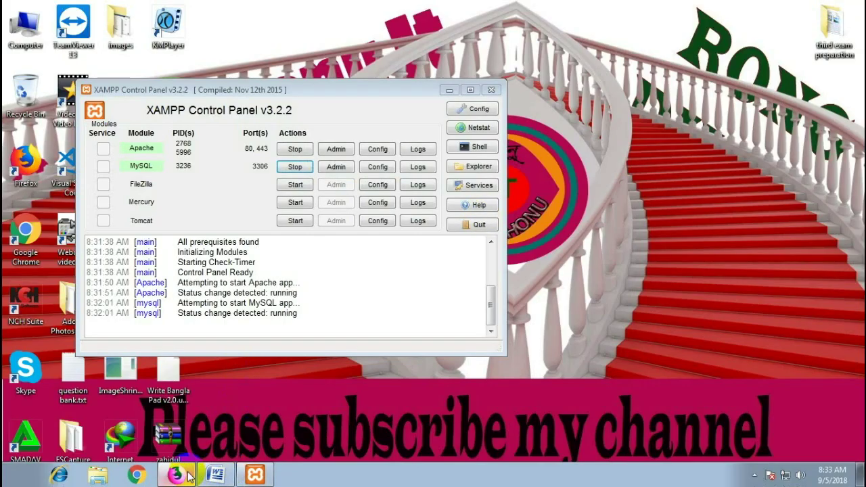
# Step: Switch back to Firefox and load localhost/ without the dashboard path
pyautogui.click(176, 482)
pyautogui.moveTo(275, 52); pyautogui.dragTo(220, 53)
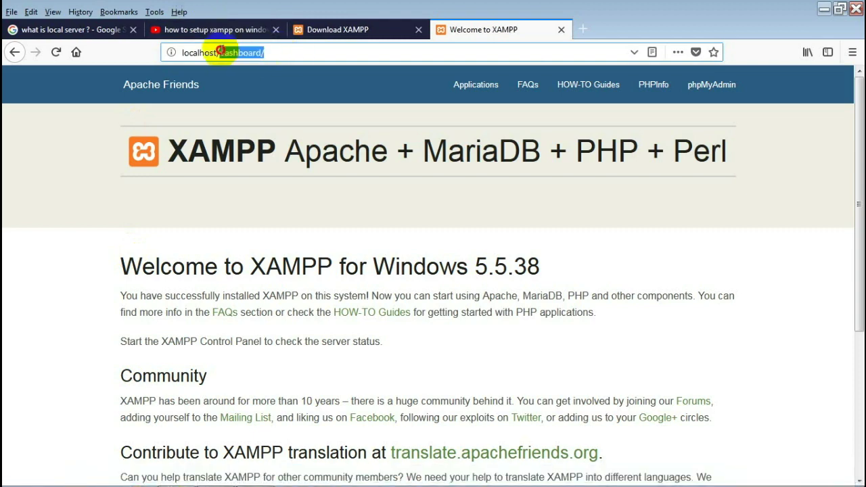
pyautogui.press('BackSpace')
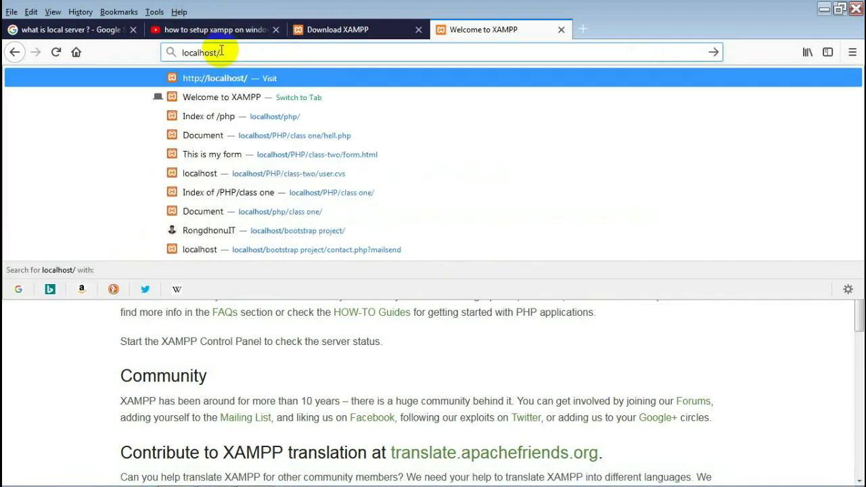
pyautogui.press('Return')
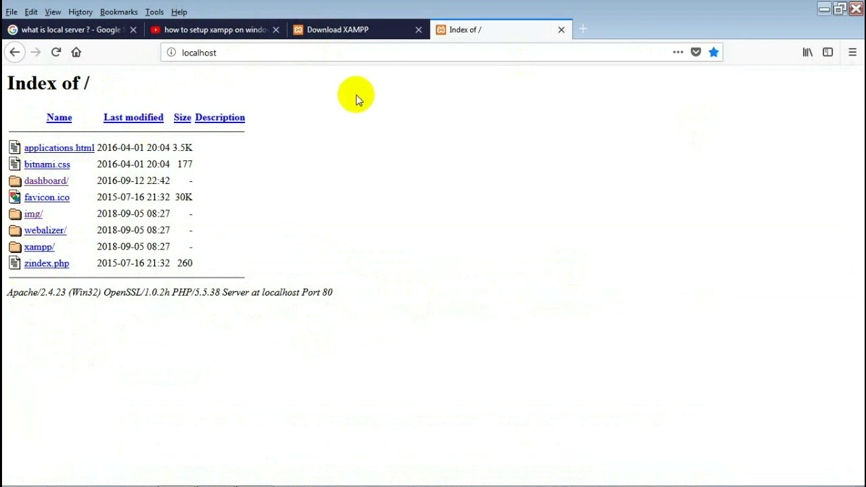
# Step: Check the module status in the XAMPP Control Panel, and return to the localhost page in Firefox
pyautogui.moveTo(547, 475)
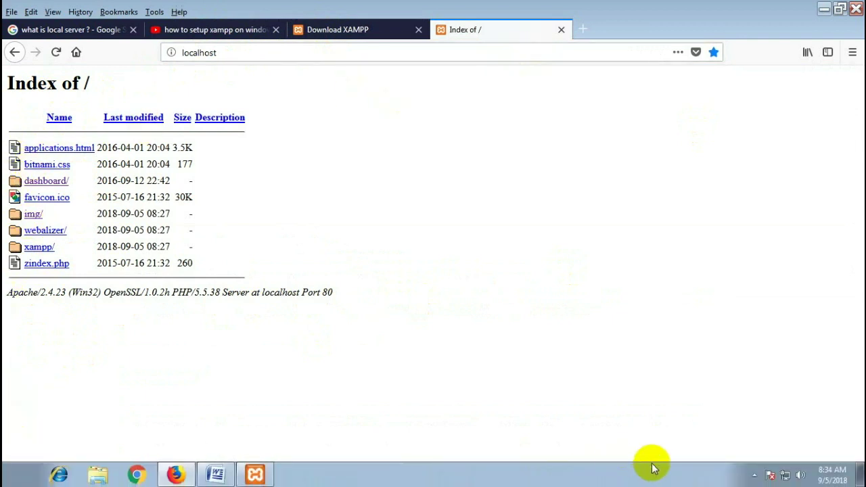
pyautogui.click(755, 476)
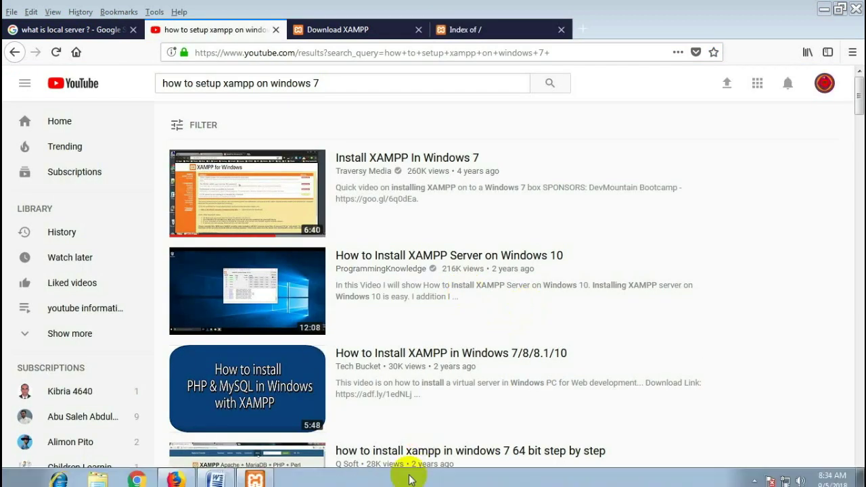
pyautogui.click(471, 32)
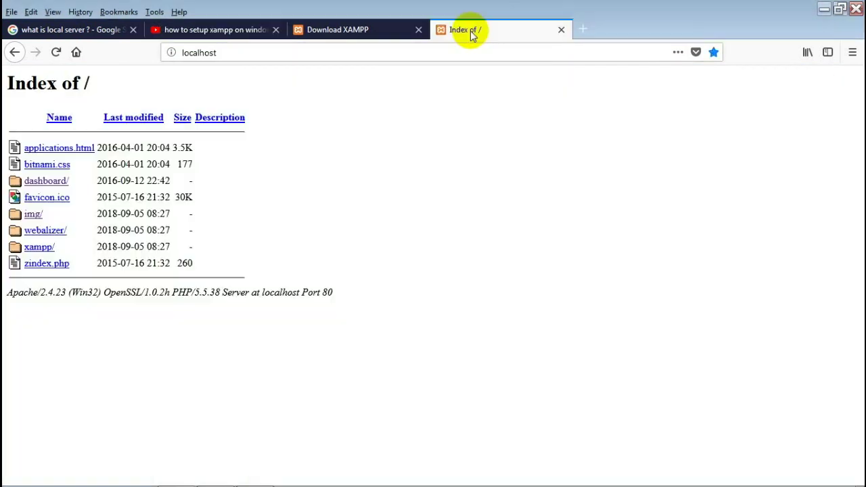
pyautogui.moveTo(304, 474)
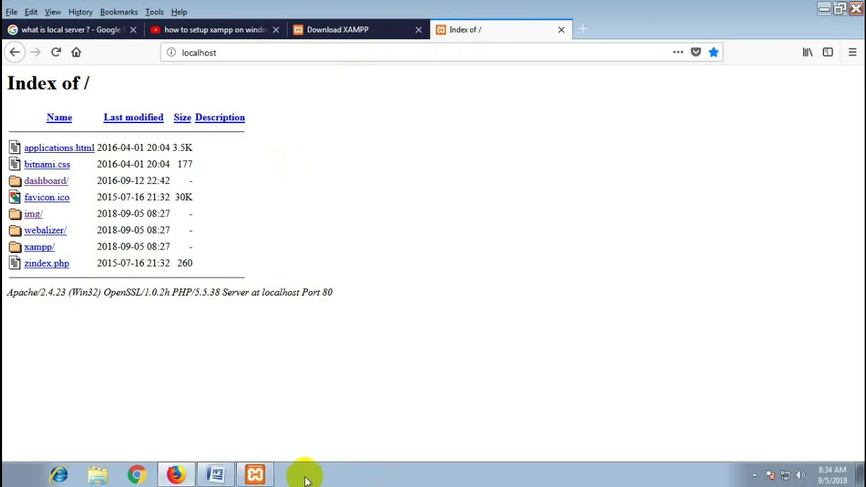
pyautogui.click(186, 477)
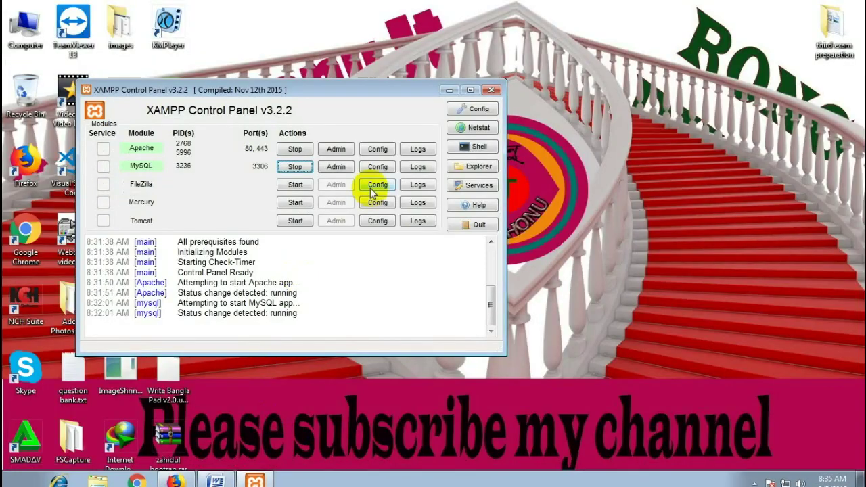
pyautogui.click(177, 477)
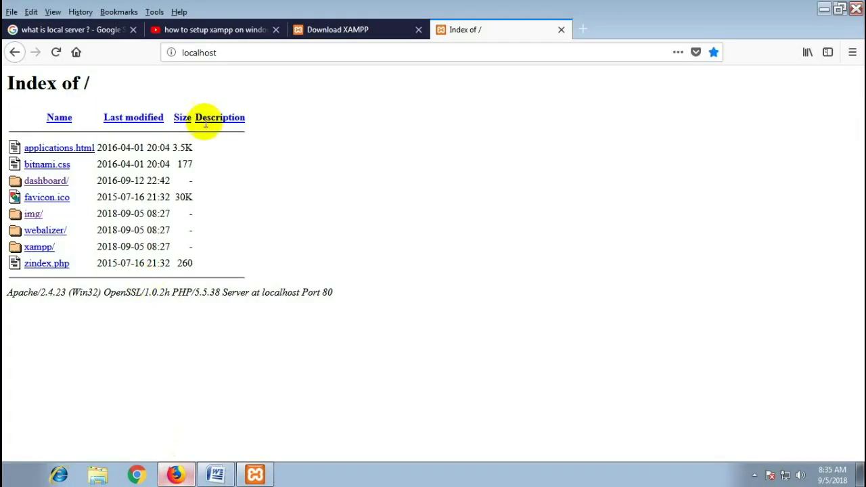
# Step: Browse the YouTube results for "how to setup xampp on windows 7"
pyautogui.click(237, 32)
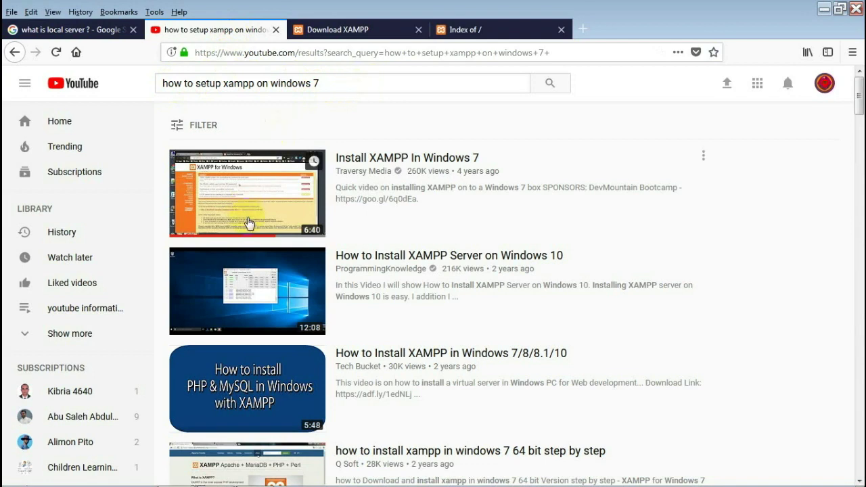
pyautogui.scroll(-4, 257, 332)
pyautogui.scroll(-4, 274, 328)
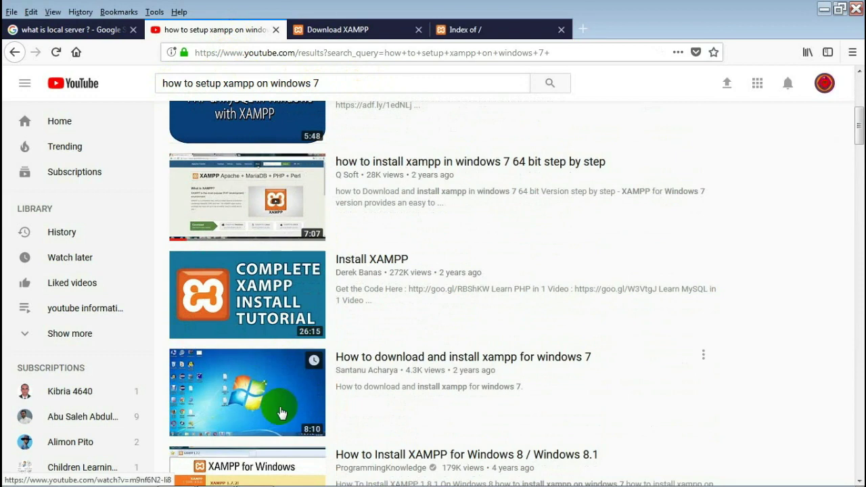
pyautogui.scroll(-4, 281, 413)
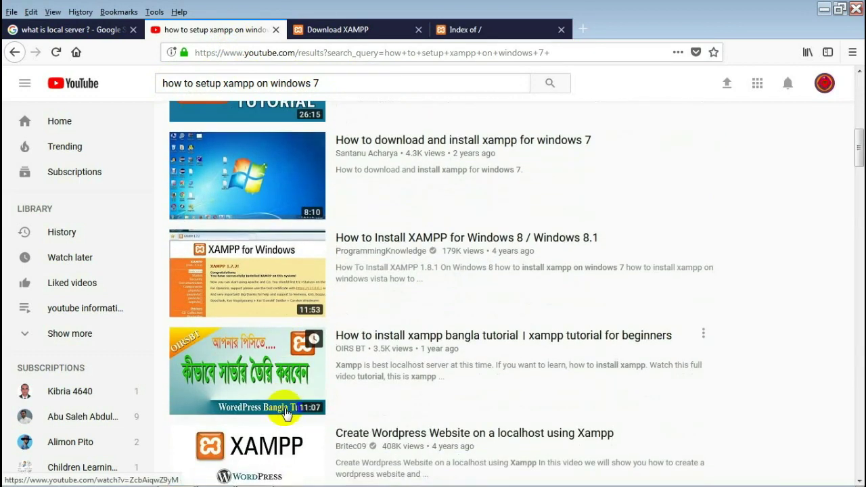
pyautogui.scroll(4, 215, 301)
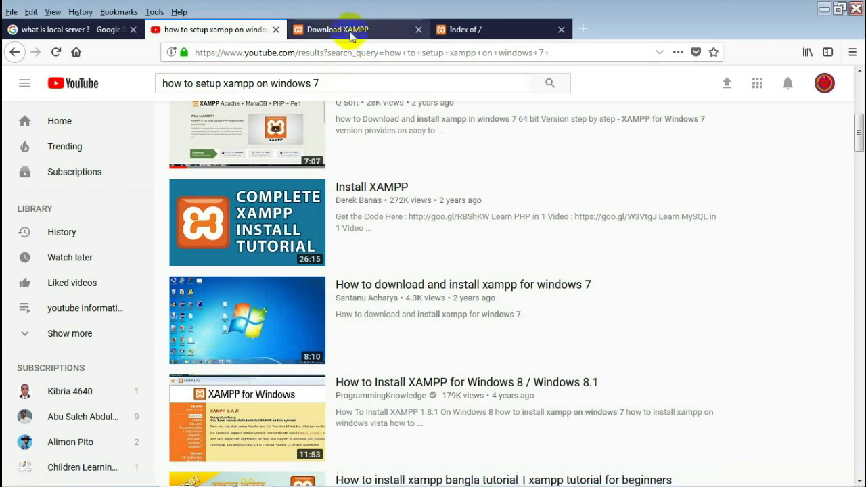
# Step: Return to the Apache Friends download page and review the XAMPP for Windows versions
pyautogui.click(329, 30)
pyautogui.scroll(3, 238, 210)
pyautogui.scroll(1, 238, 210)
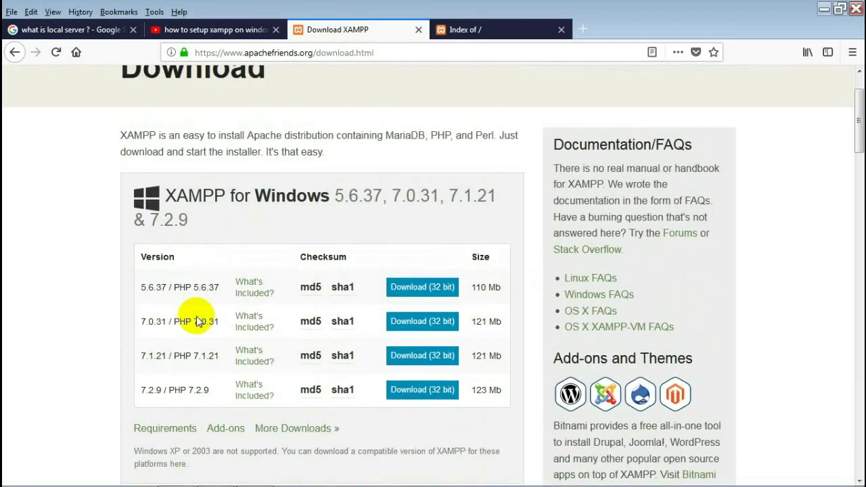